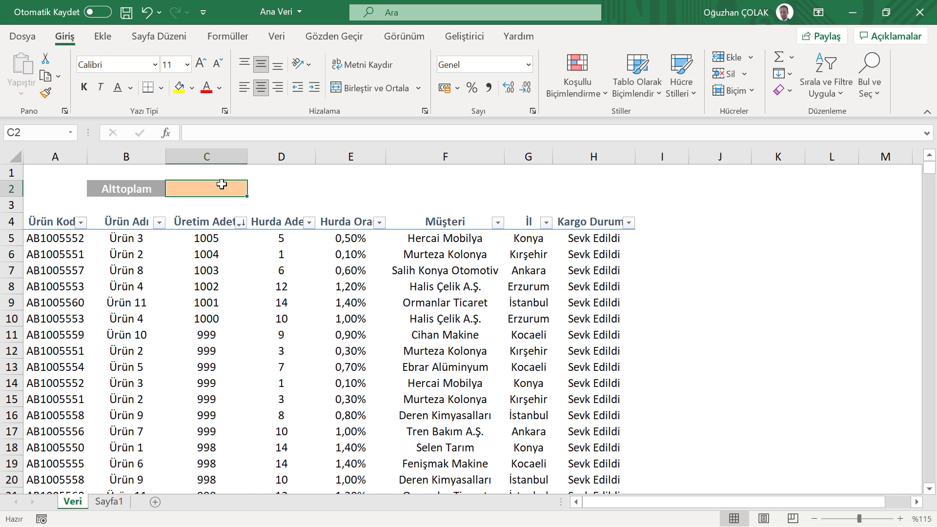
Enter =ALTTOPLAM(9;C5:C1026) in C2 to subtotal Üretim Adeti, giving 920948
text(=)
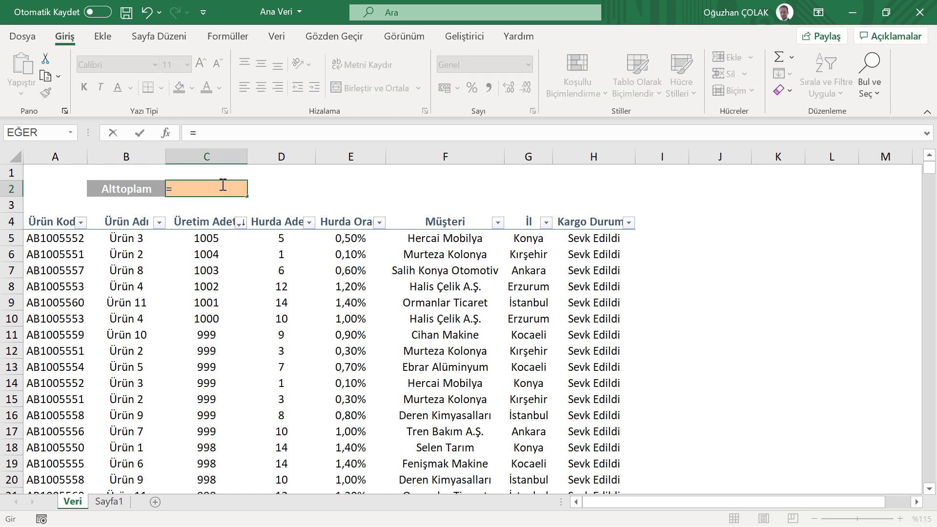
text(altto)
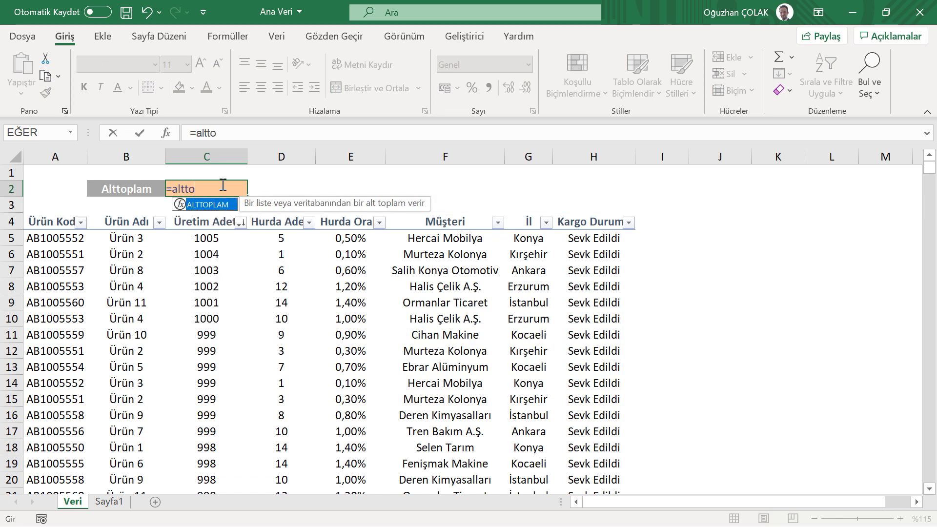
double_click(218, 208)
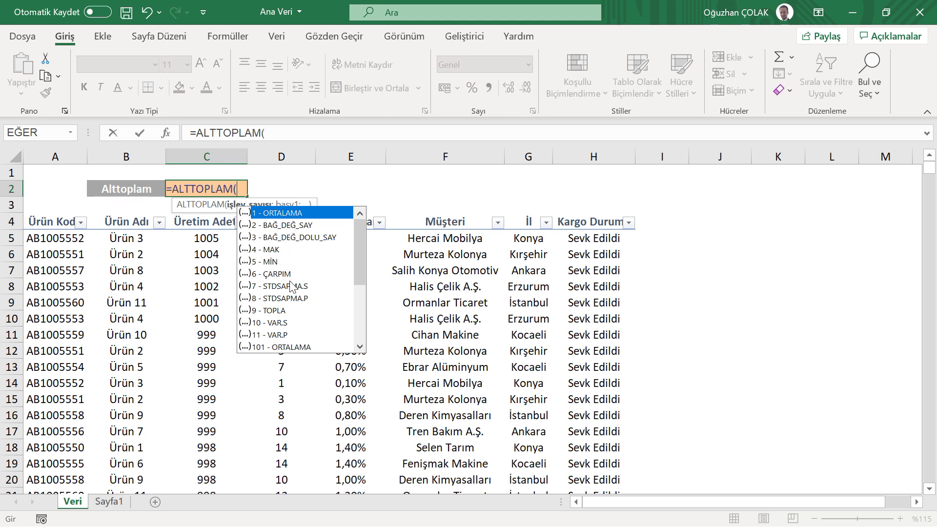
click(285, 311)
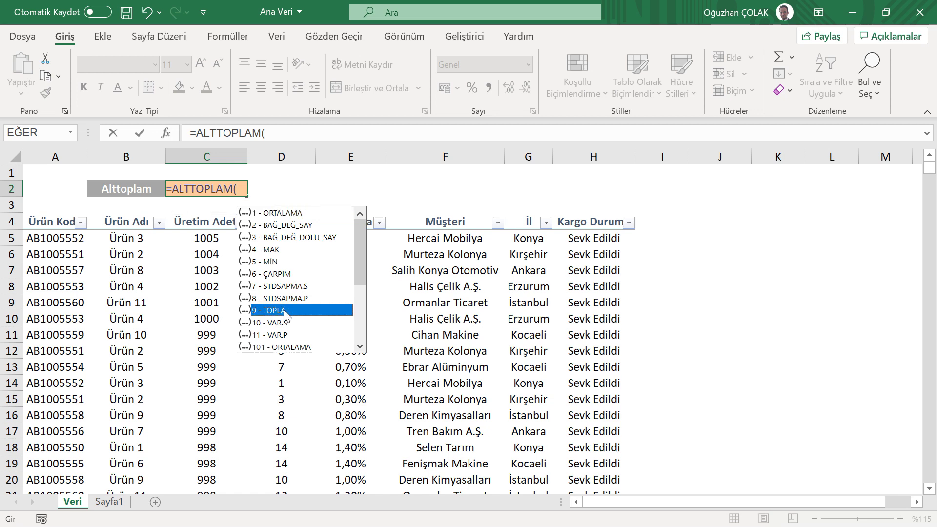
double_click(285, 311)
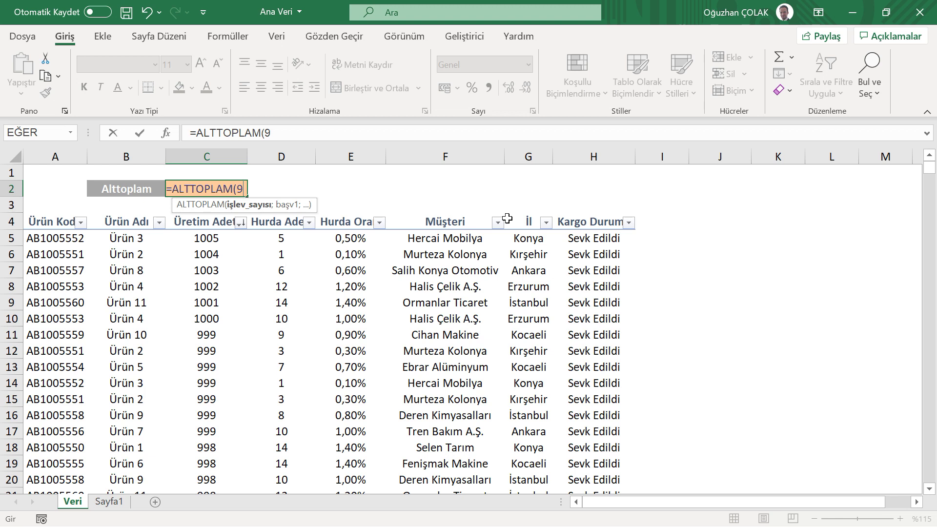
text(;)
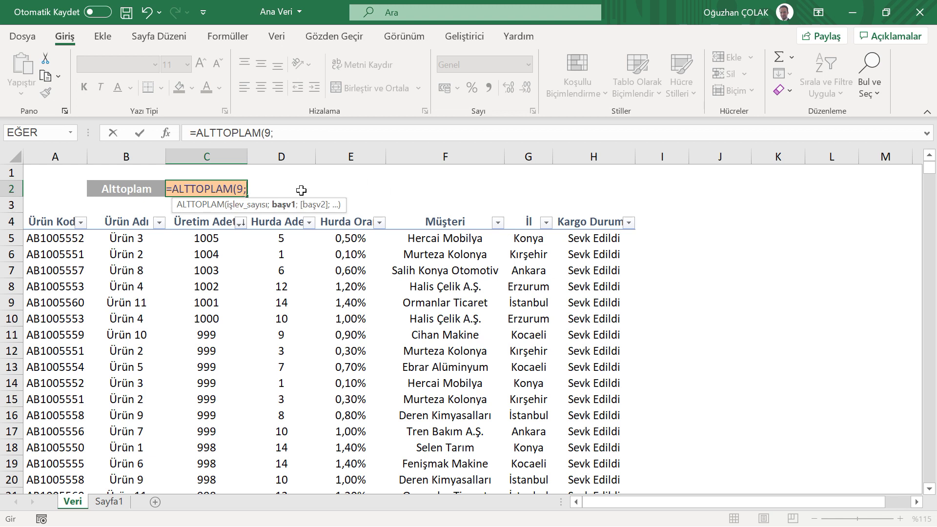
click(219, 236)
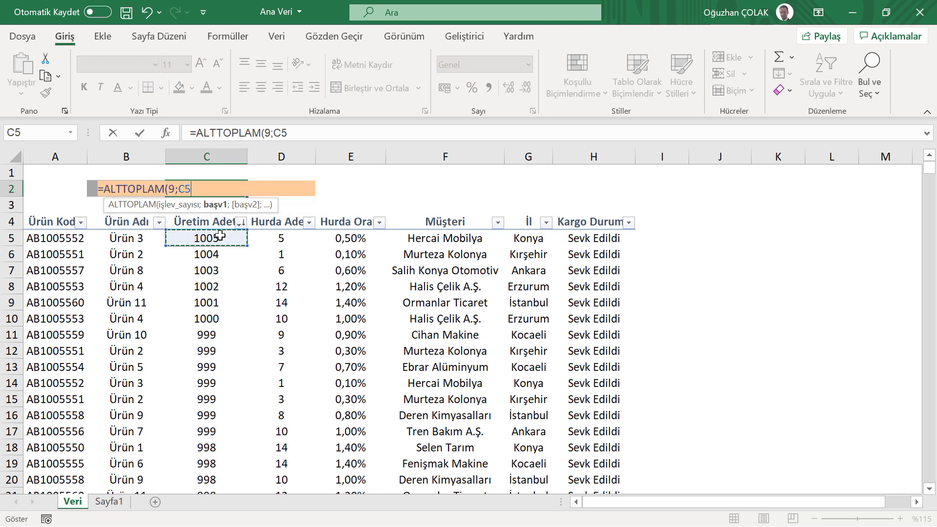
key(ctrl+shift+Down)
key(ctrl+BackSpace)
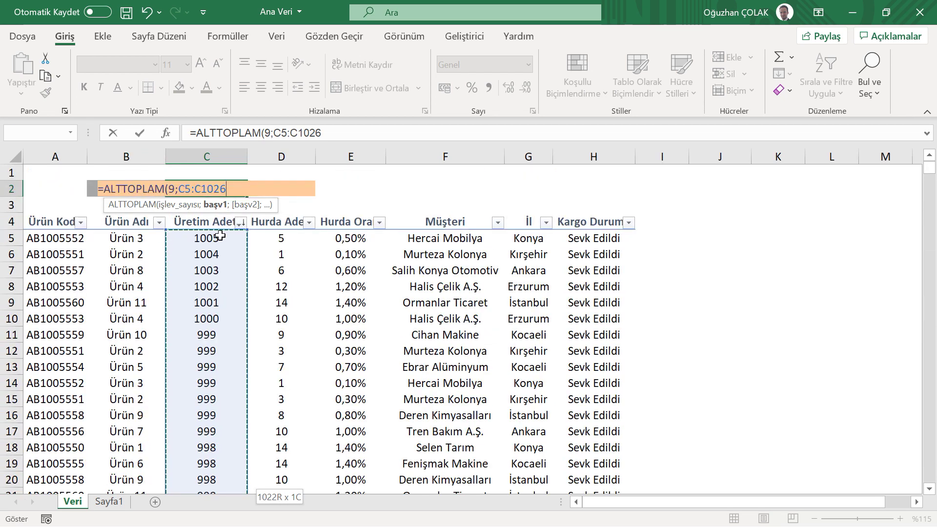
text())
key(Return)
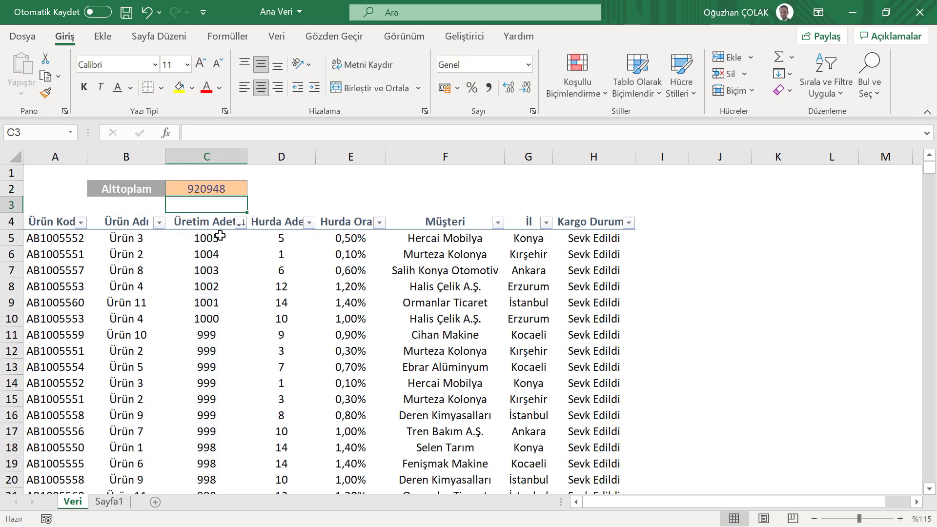
click(231, 186)
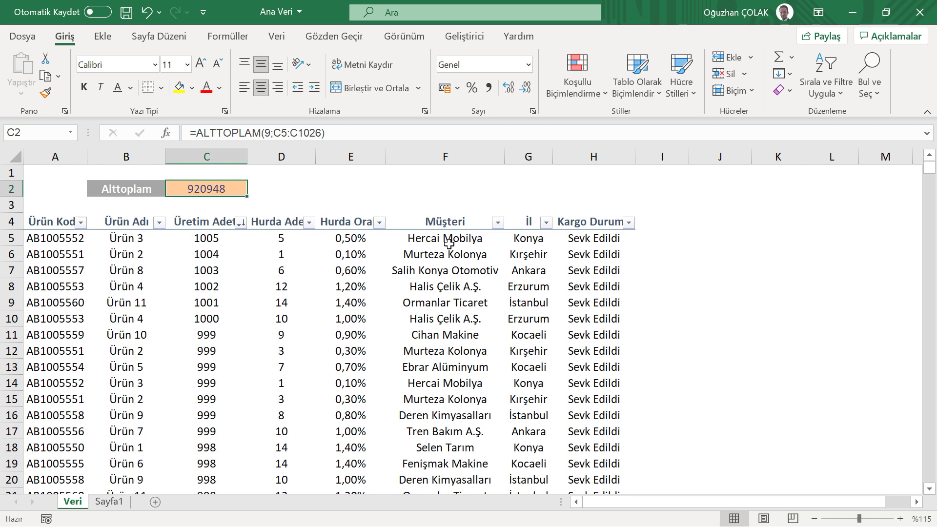
Filter the İl column to show only Ankara rows
click(547, 222)
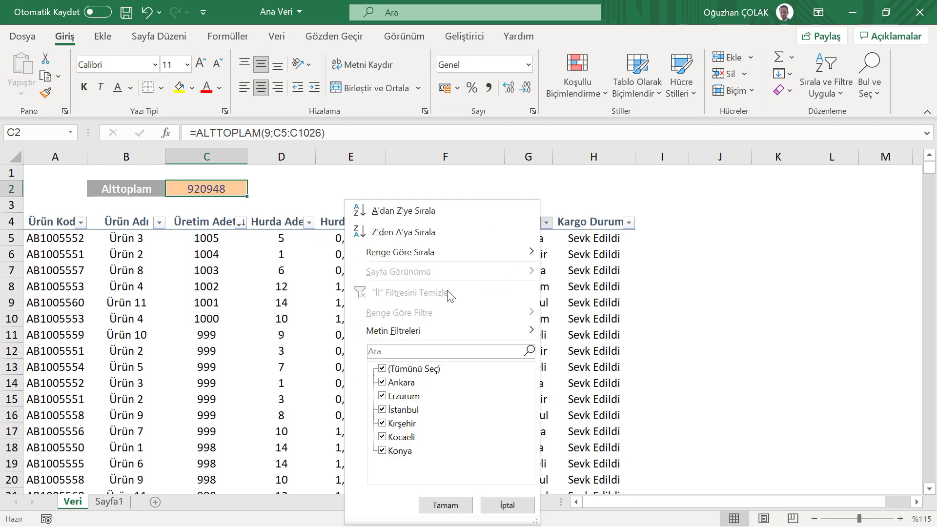
click(385, 370)
click(385, 383)
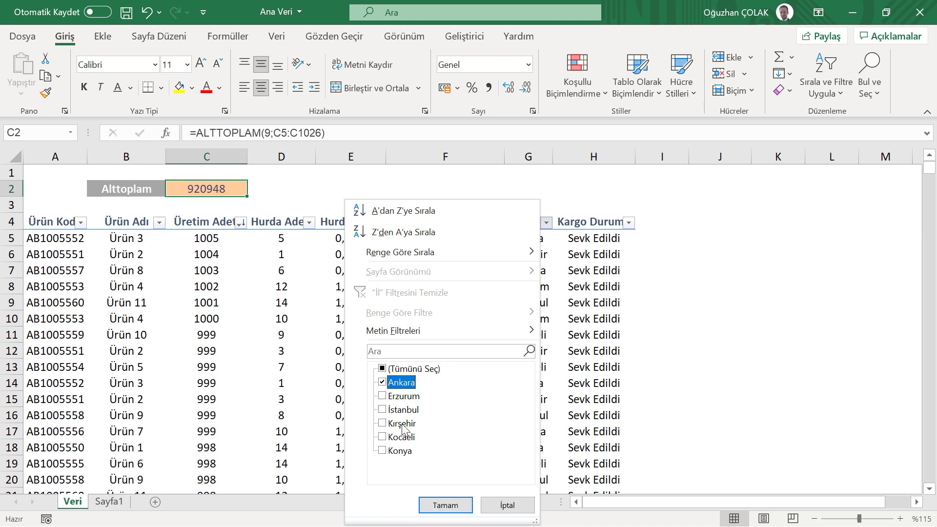
click(440, 506)
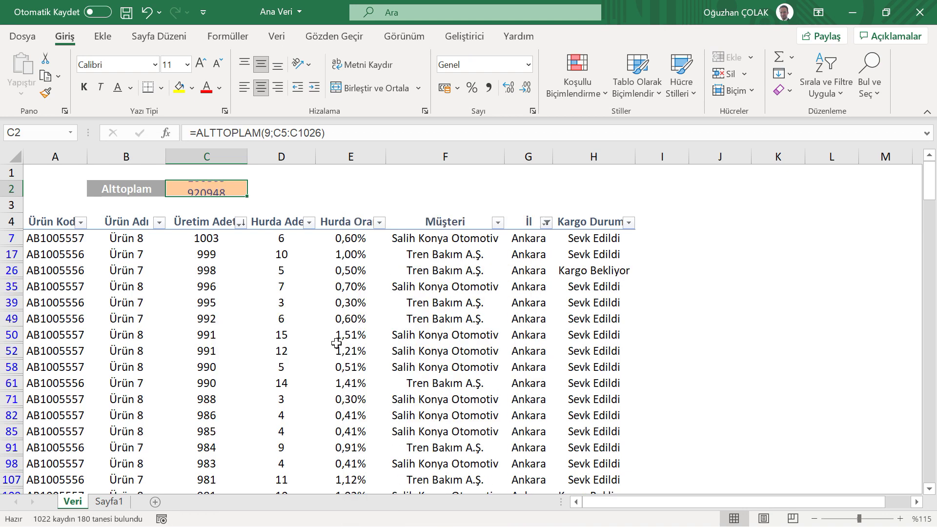
Change the İl filter from Ankara to Erzurum so C2 shows 101316
click(546, 222)
click(390, 383)
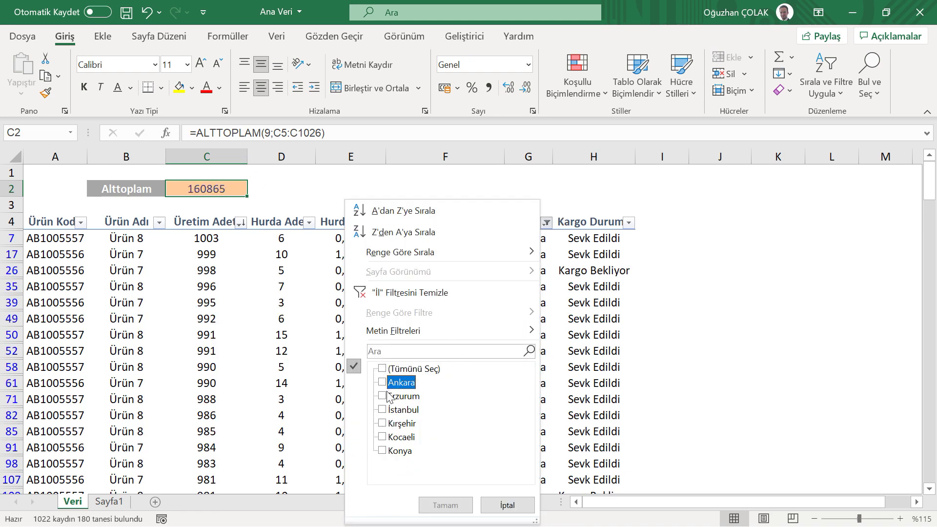
click(396, 396)
click(442, 505)
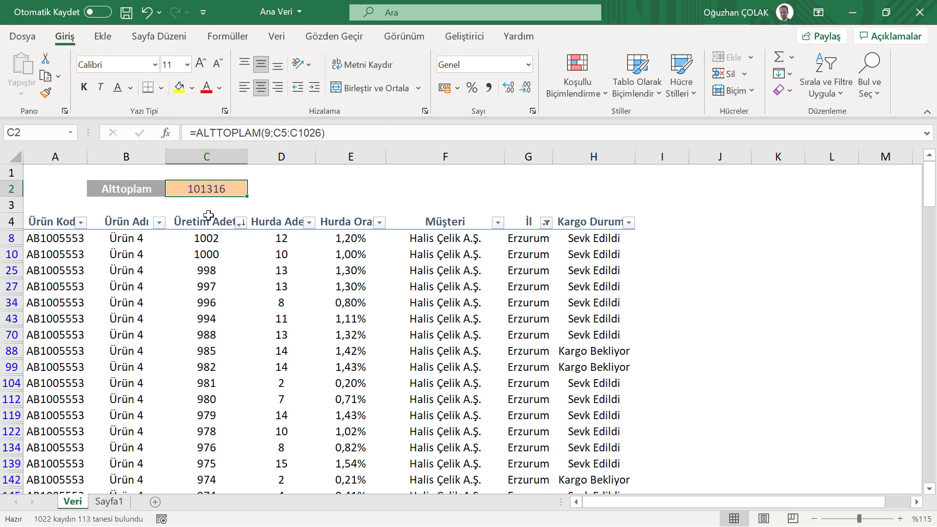
Put =TOPLA(D5:D1026) in D2, giving 8357, and compare it with C2's subtotal
click(780, 57)
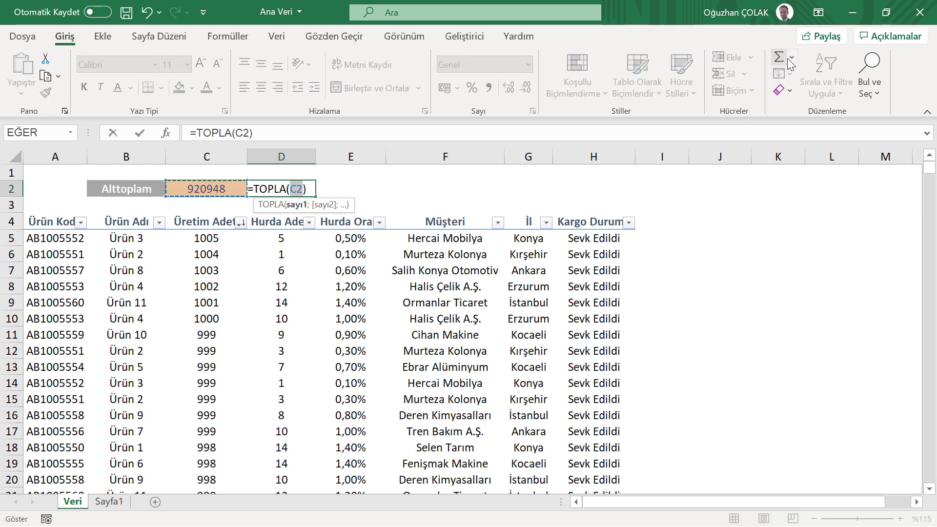
click(286, 237)
key(ctrl+shift+Down)
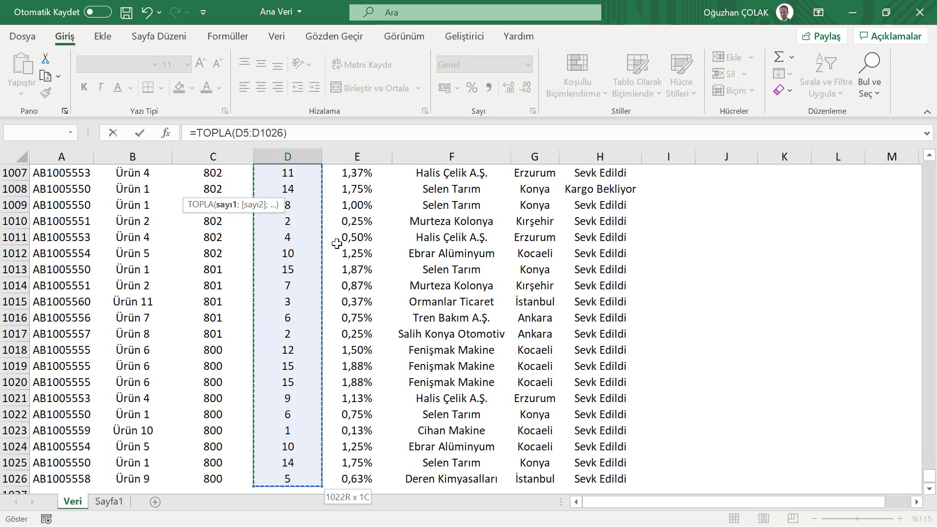
text())
key(Return)
key(Return)
scroll(310, 251, up, 1)
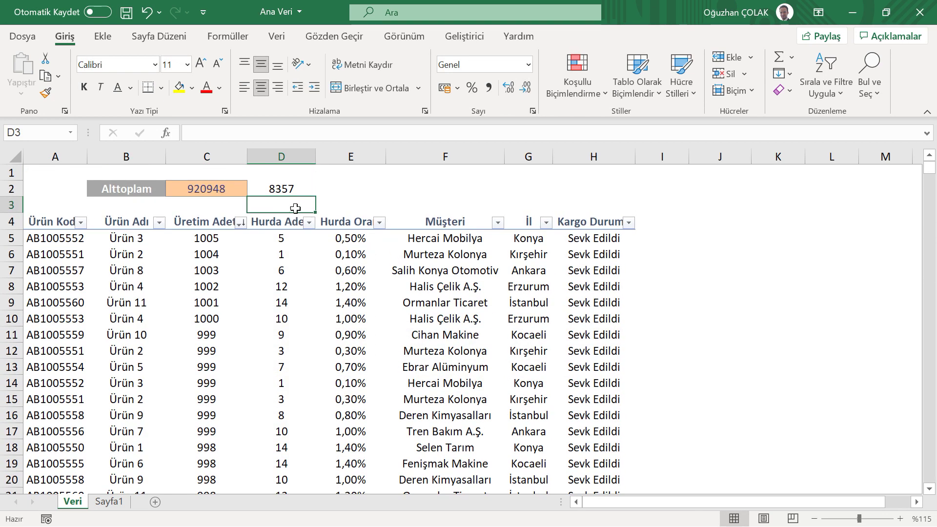
click(290, 191)
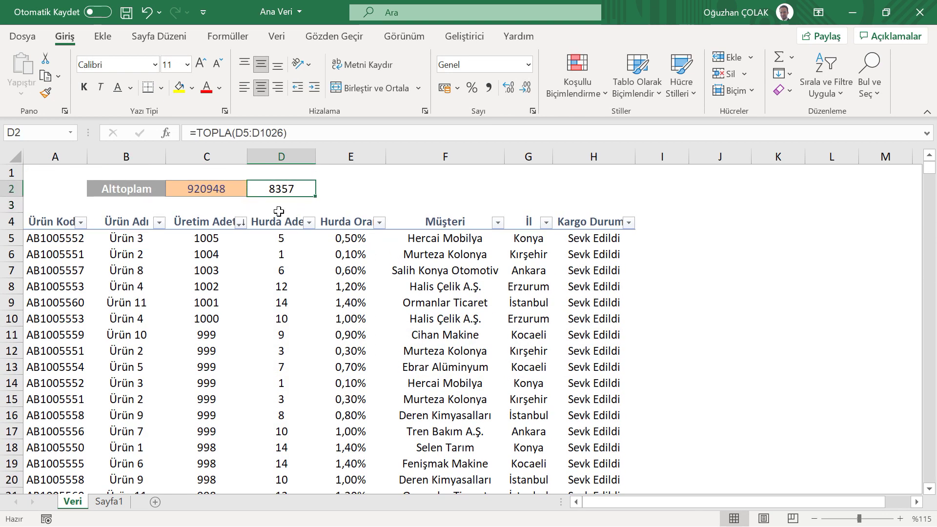
click(222, 188)
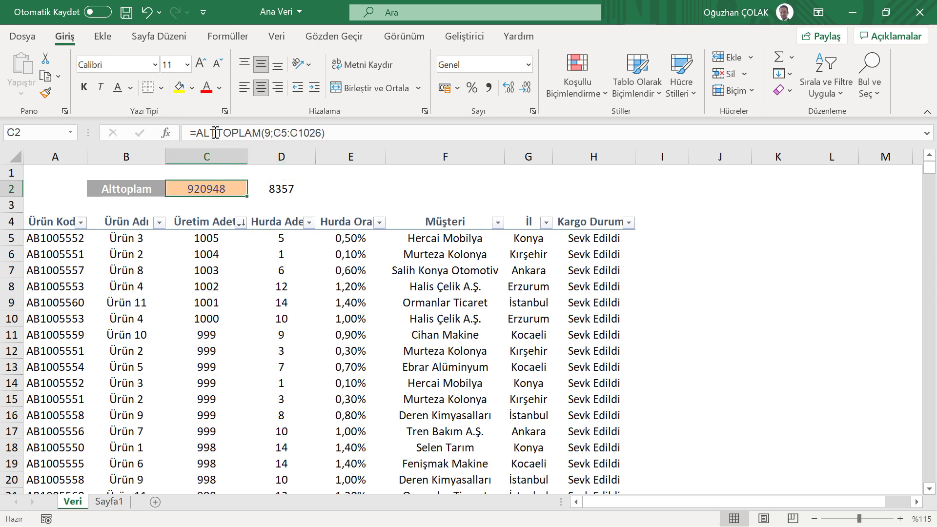
Filter İl to Ankara and compare D2's unchanged sum against the C2 subtotal
click(546, 222)
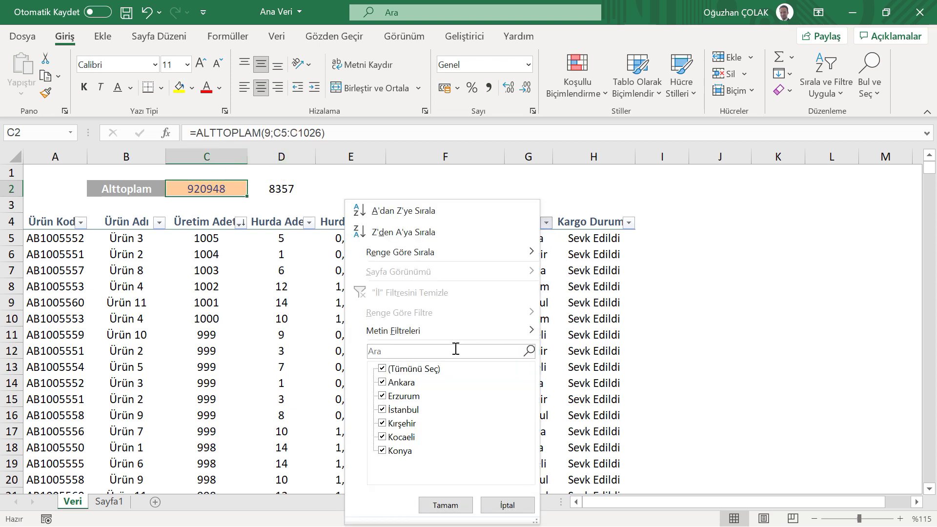
click(390, 372)
click(384, 382)
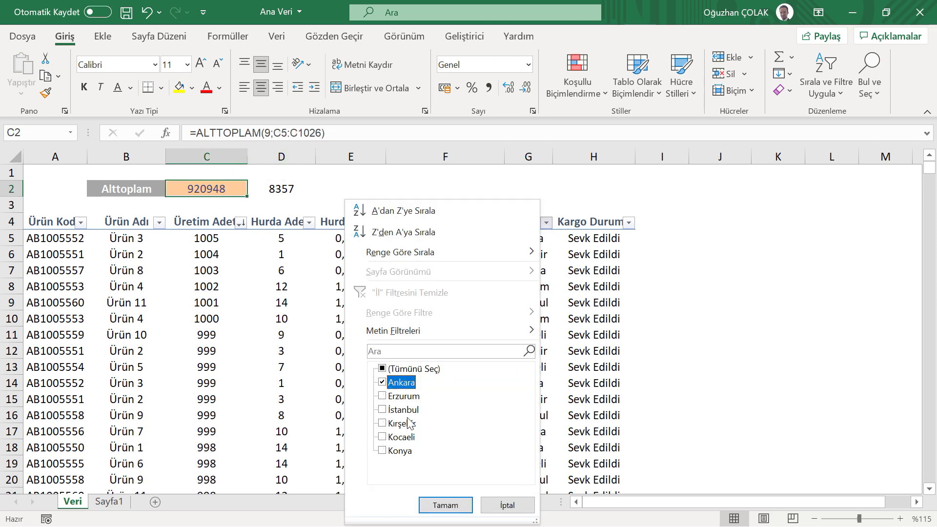
click(444, 503)
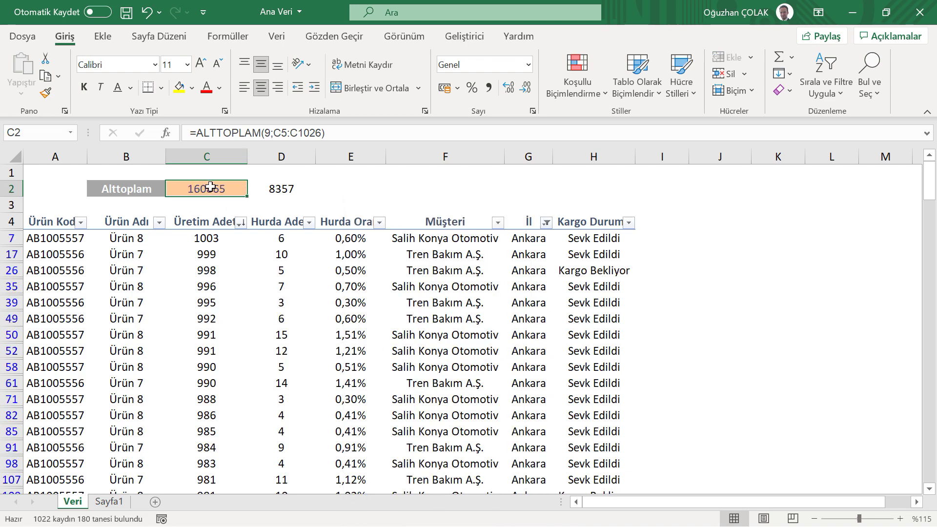
click(271, 193)
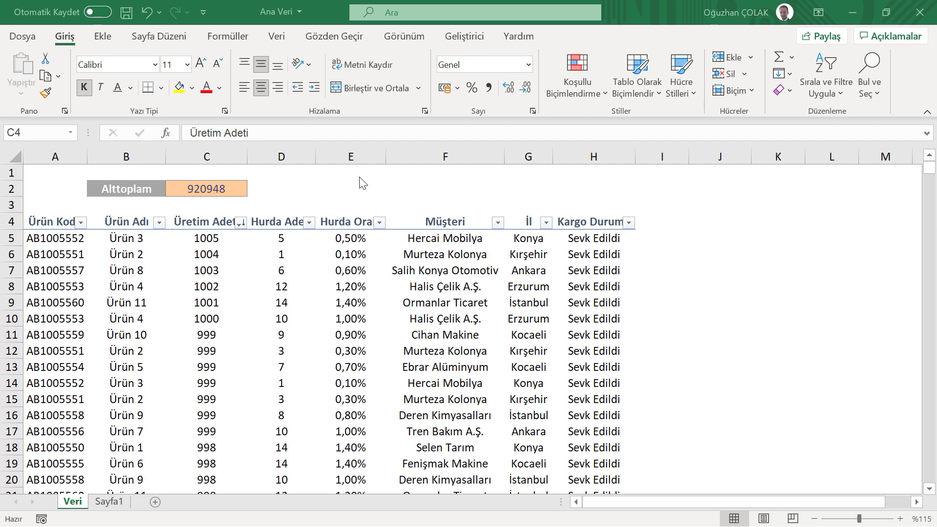
click(230, 222)
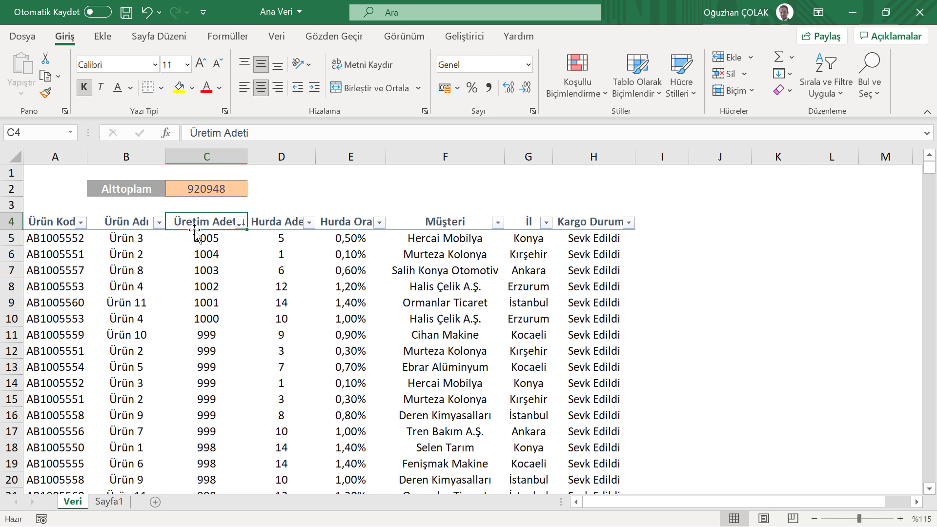
Format the data as table Tablo1 with a light gray table style
click(102, 36)
click(118, 67)
click(432, 323)
scroll(438, 323, up, 1)
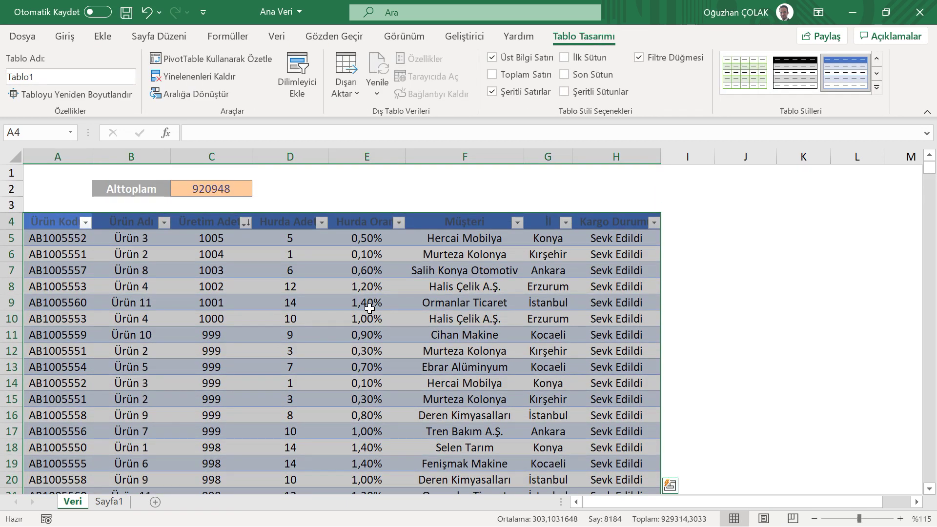
click(877, 87)
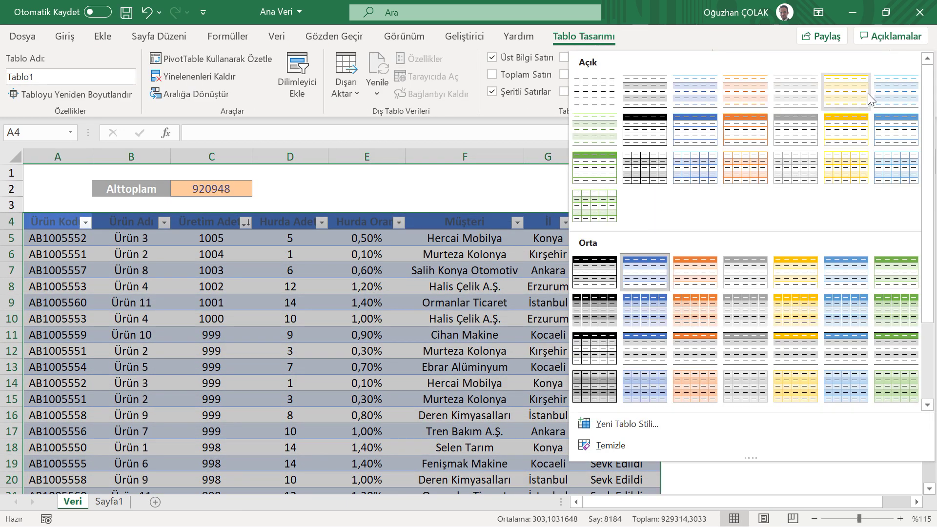
click(609, 94)
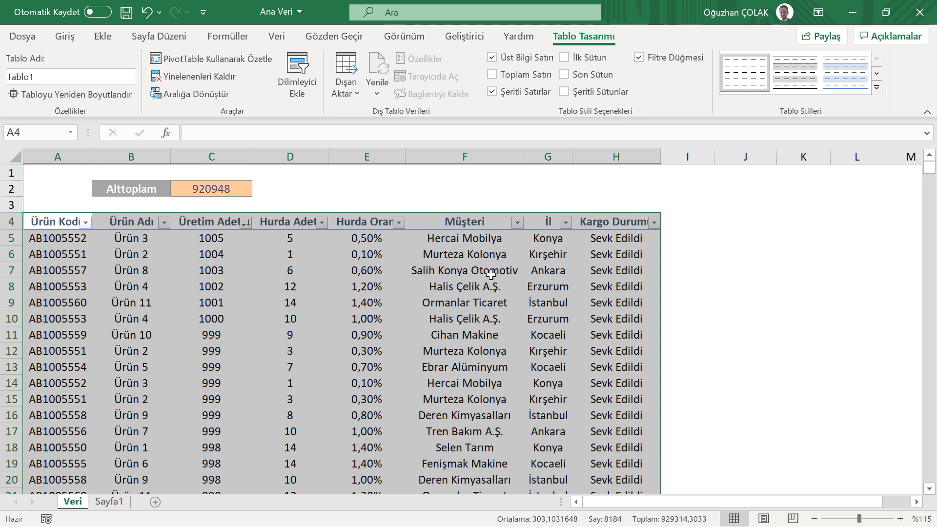
click(678, 237)
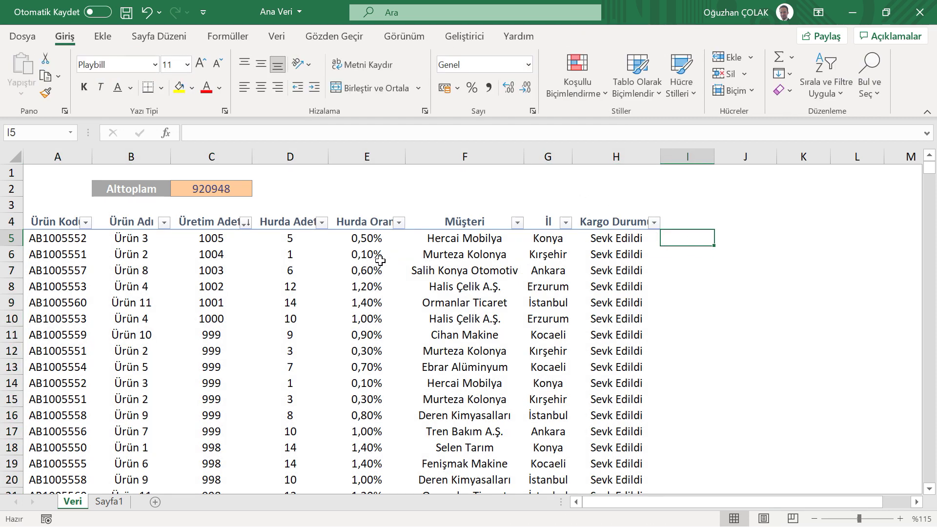
click(301, 242)
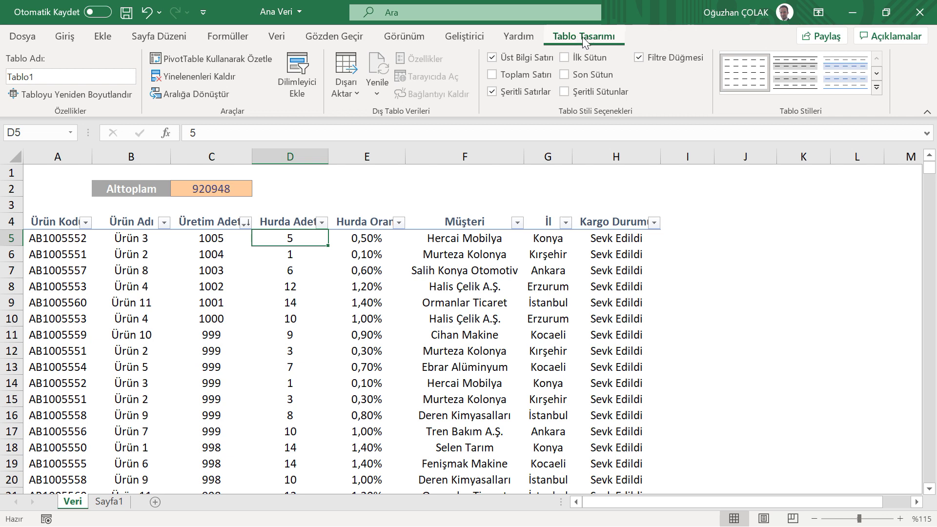
Insert an İl slicer for the table and place it beside the data
click(298, 73)
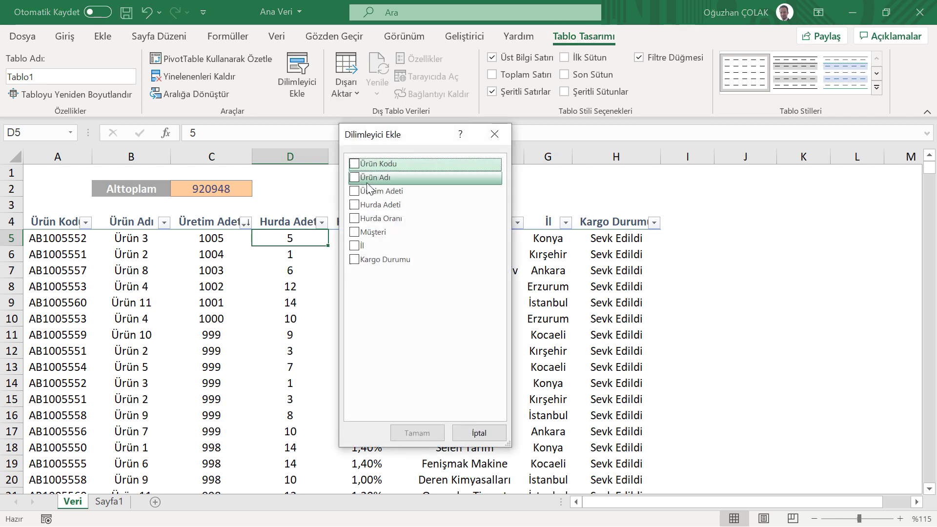
click(354, 245)
click(414, 434)
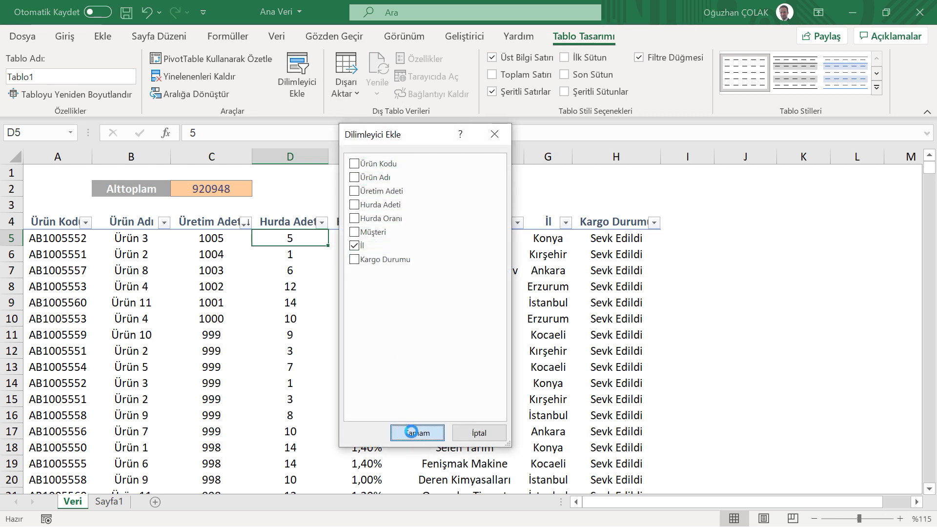
mouse_move(445, 221)
mouse_down()
mouse_move(760, 193)
mouse_move(732, 198)
mouse_up()
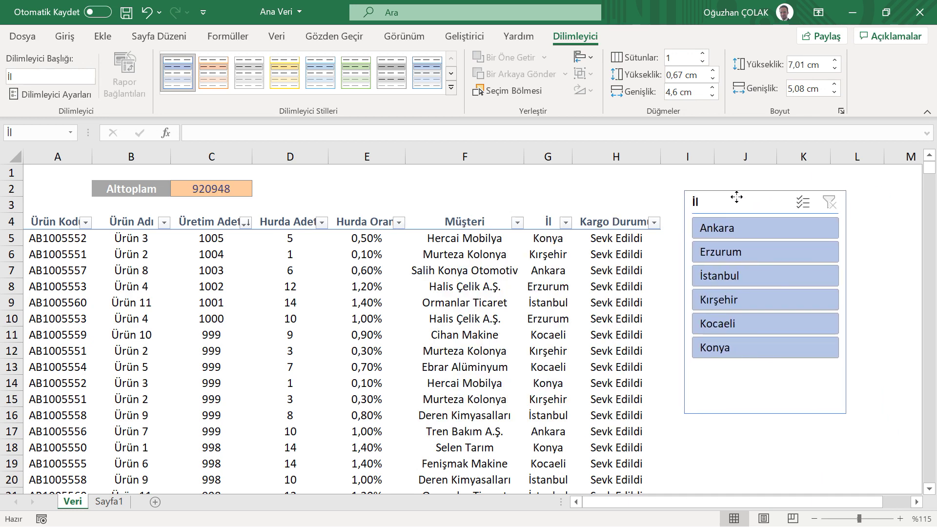
Filter the table with the slicer: Ankara, Erzurum, then İstanbul plus Ankara
click(754, 233)
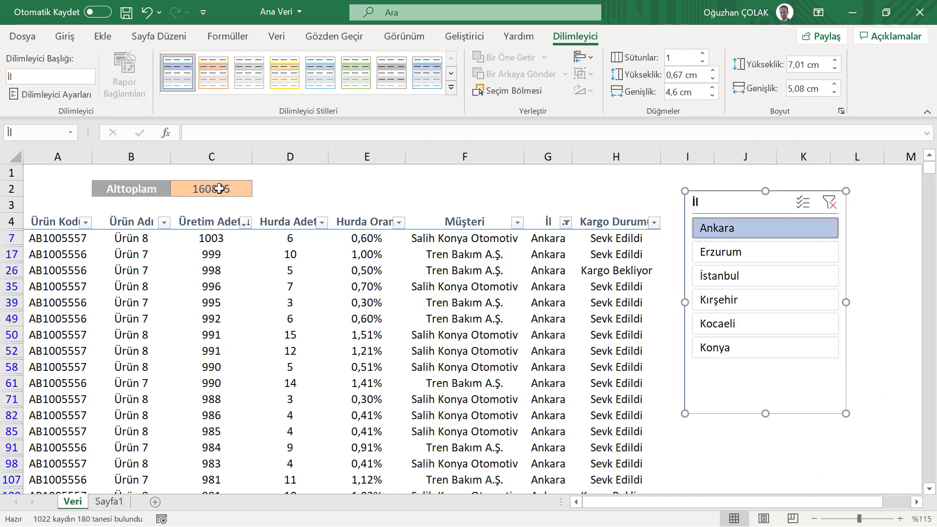
click(716, 256)
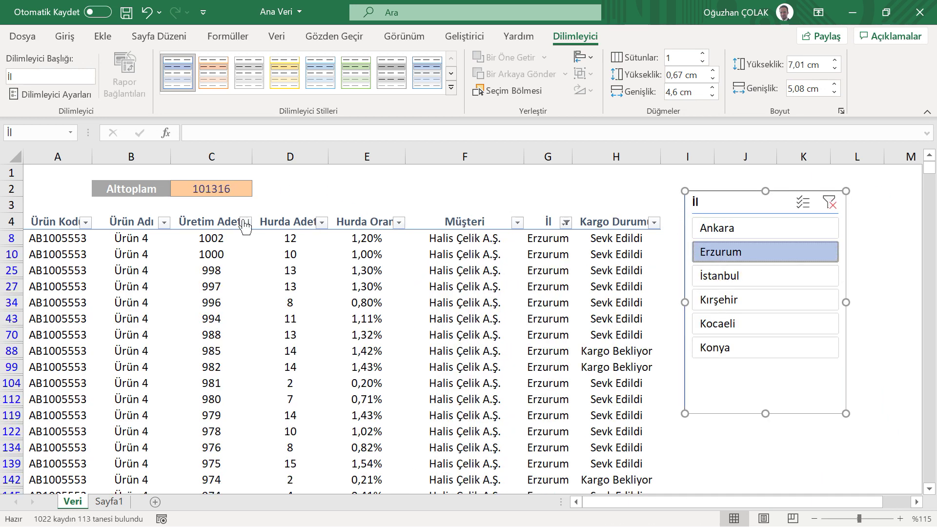
click(727, 277)
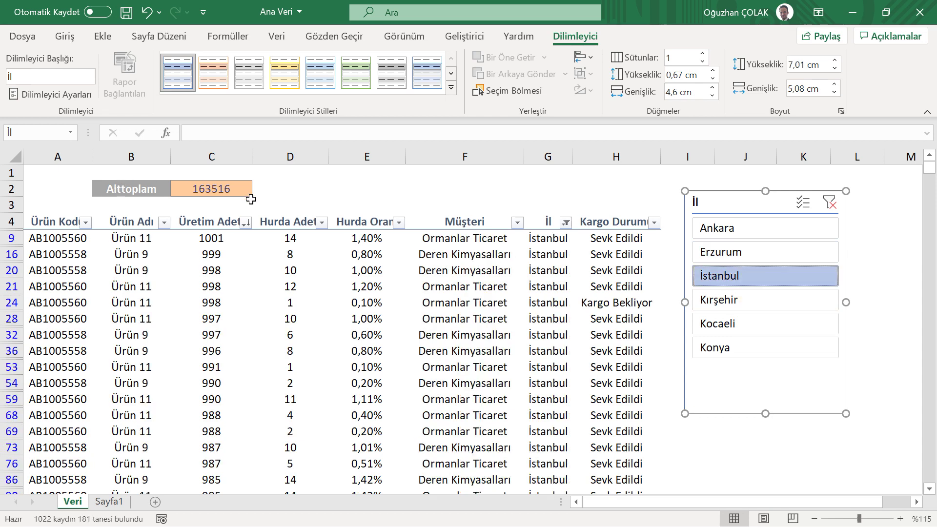
ctrl+click(737, 238)
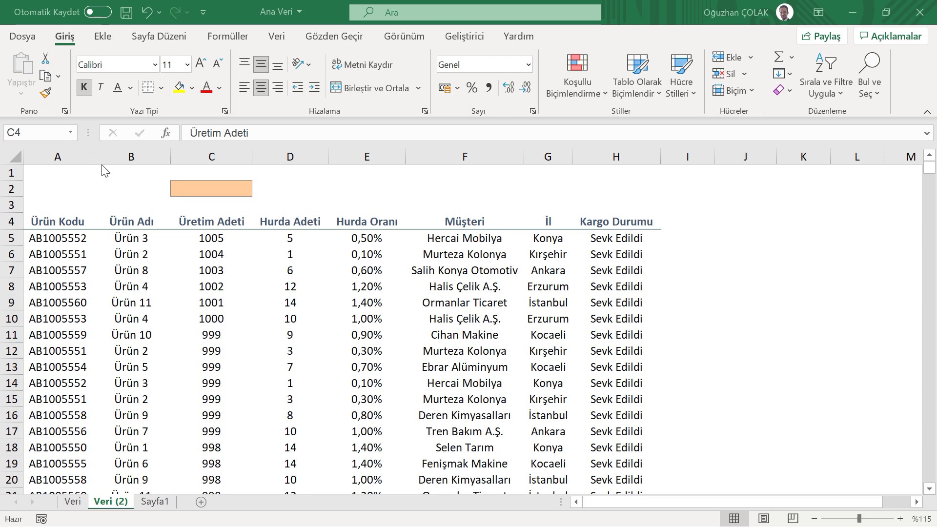
Copy C4's header formatting onto C7 with Format Painter
click(192, 216)
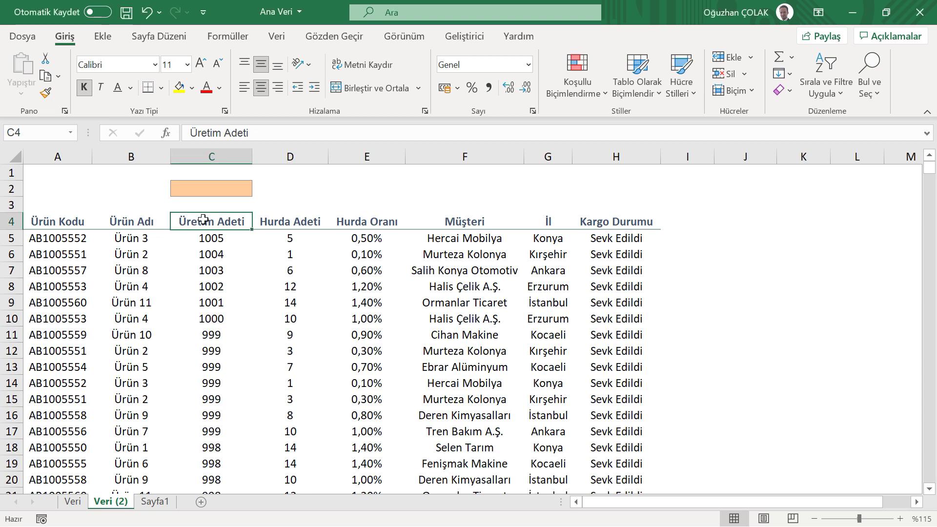
click(45, 93)
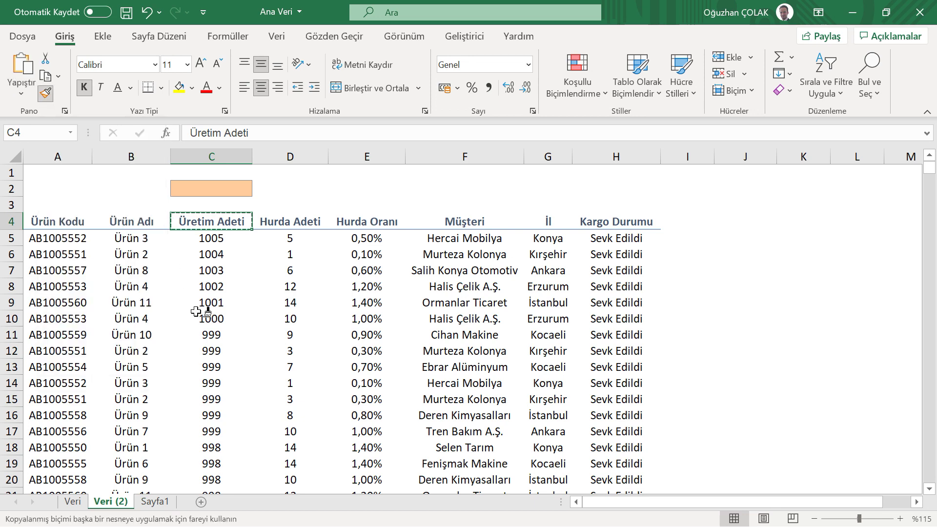
click(211, 271)
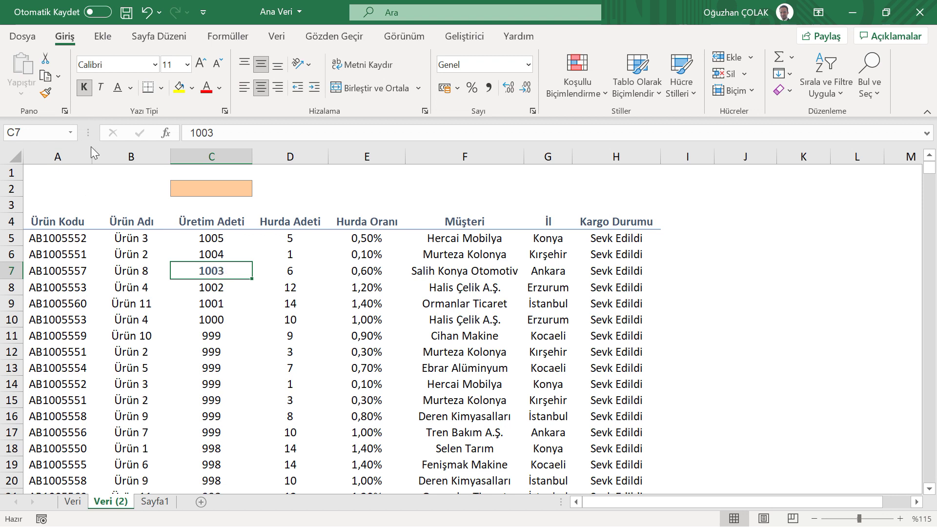
Paint C2's orange fill onto E6, F6, F9, F13, D13, C12, A11, H14, H10, H7 and F15
click(202, 188)
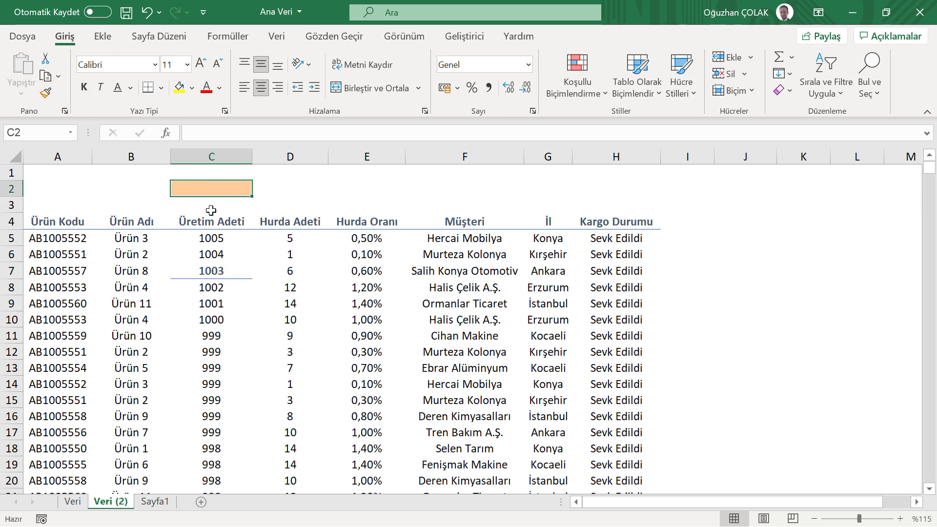
click(45, 92)
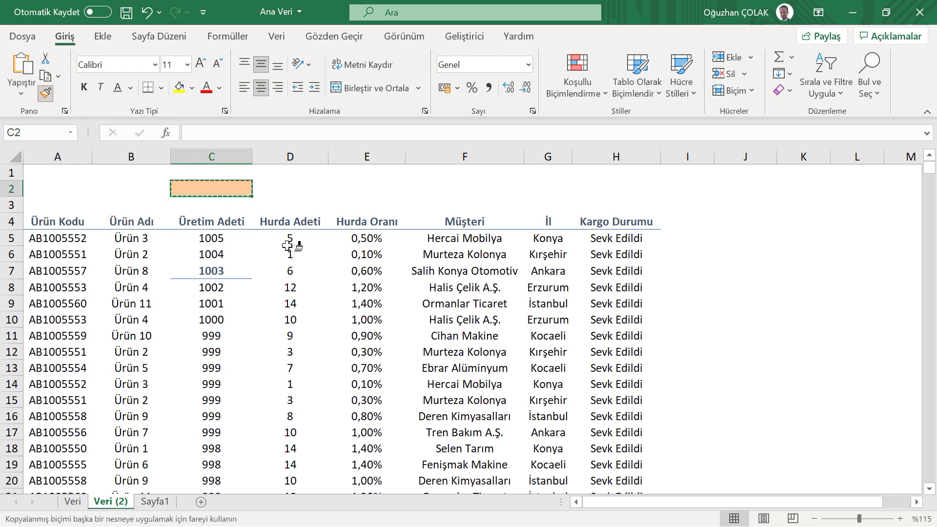
click(366, 253)
click(464, 255)
click(463, 304)
click(464, 368)
click(317, 367)
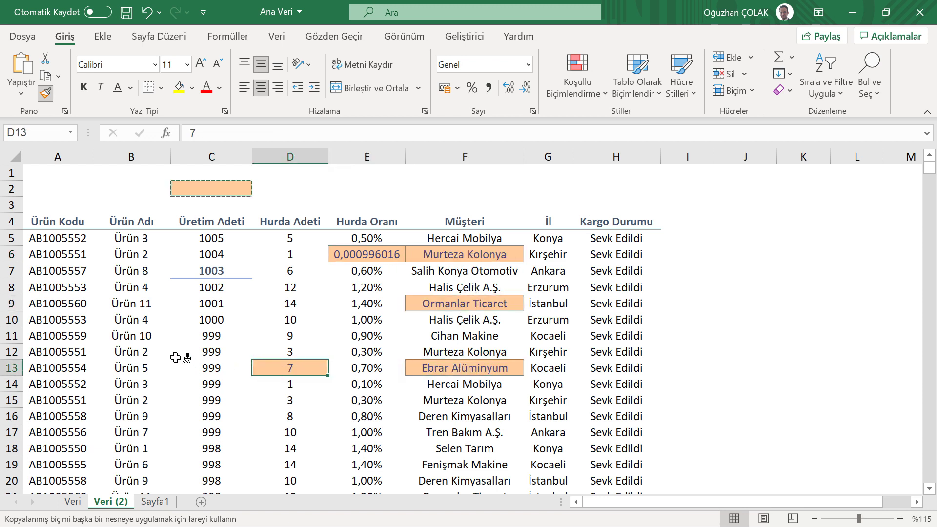
click(211, 352)
click(58, 335)
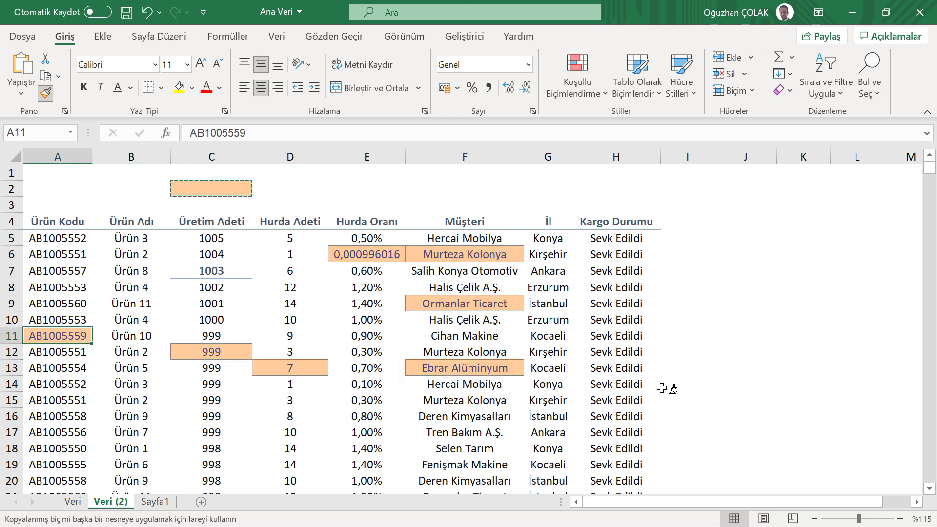
click(616, 384)
click(616, 320)
click(616, 271)
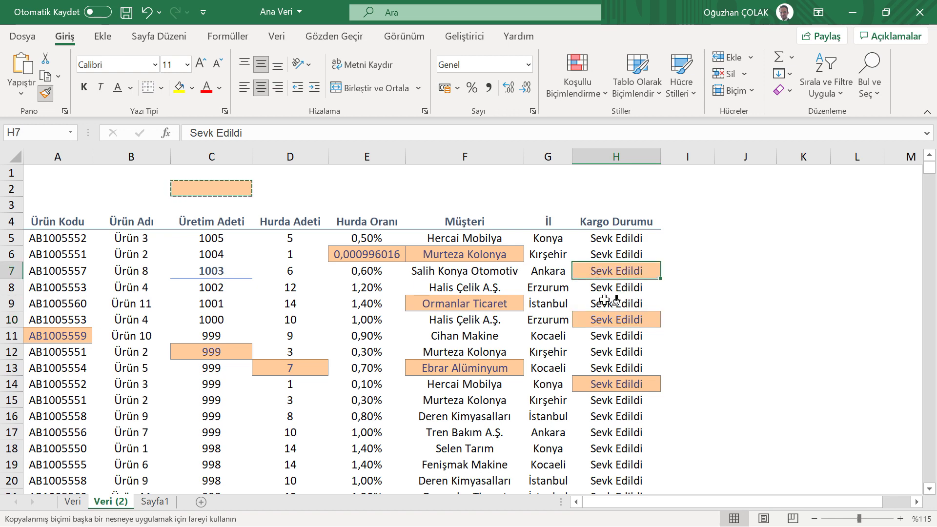
click(483, 403)
key(Escape)
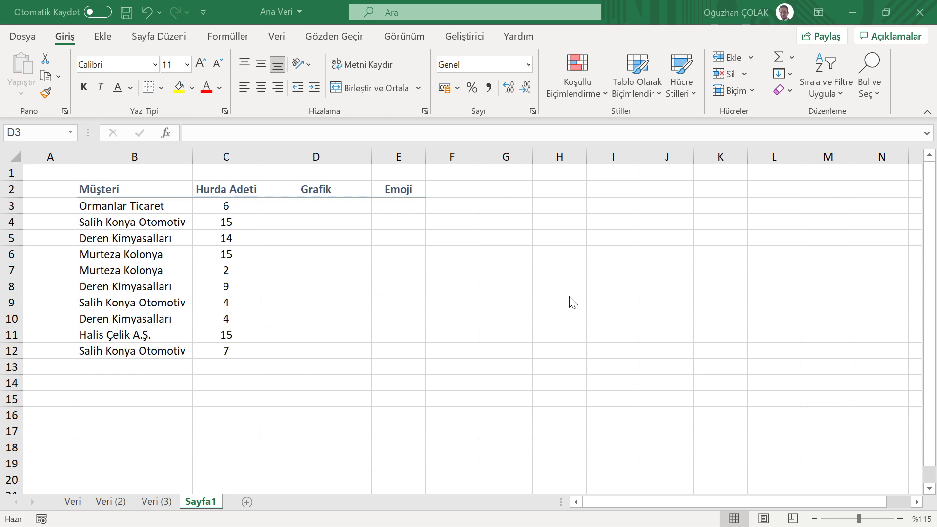
Enter =YİNELE("|";C3) in D3 and fill it down through D12
click(323, 211)
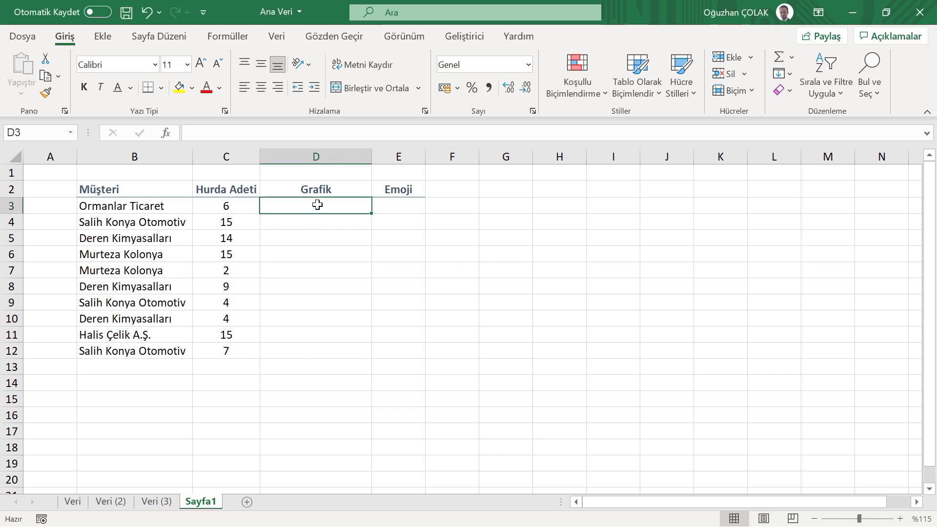
text(=)
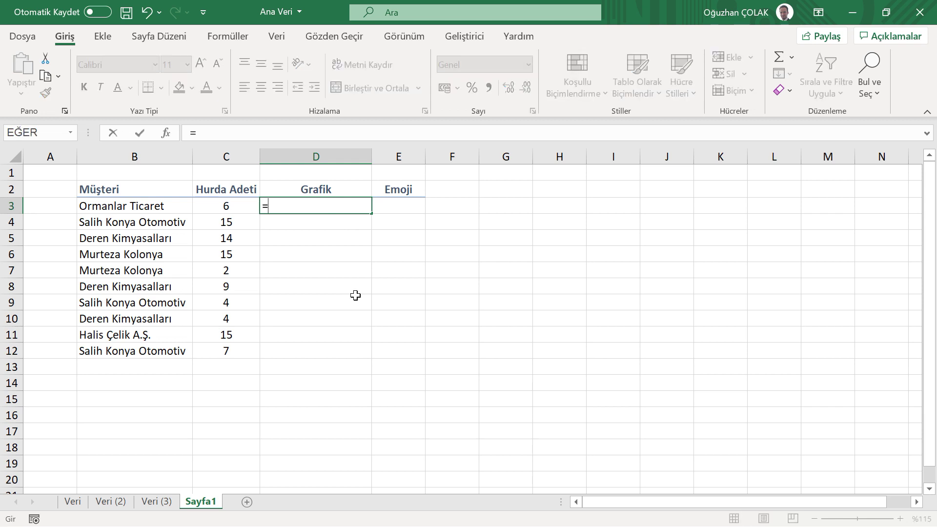
text(yinele)
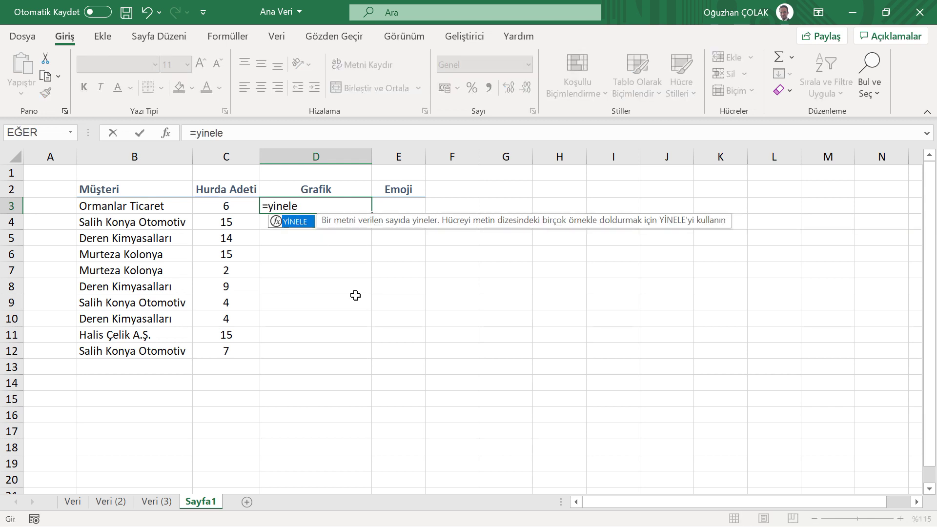
key(Tab)
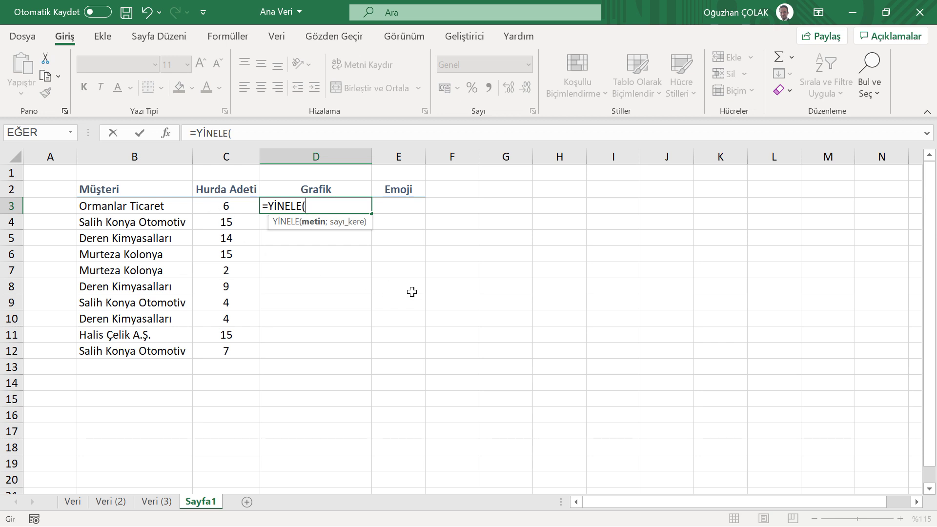
text("|)
text(;)
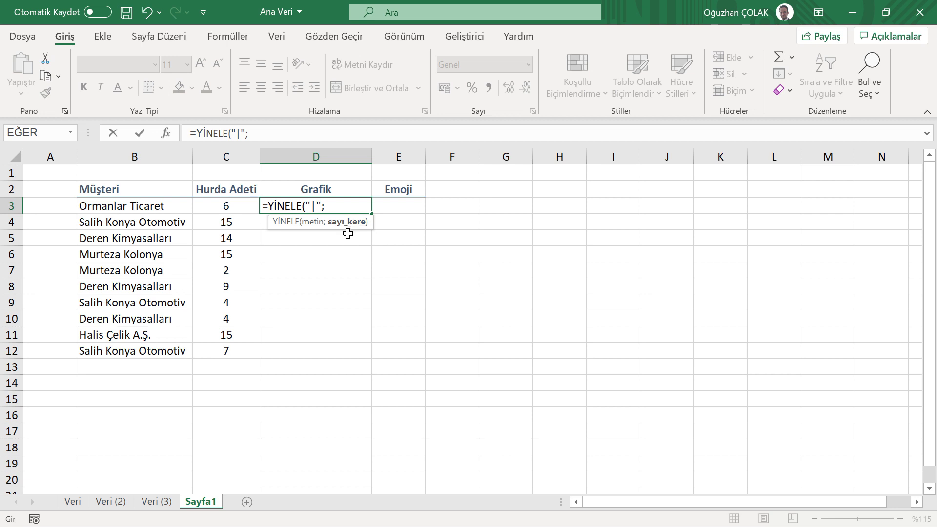
click(216, 203)
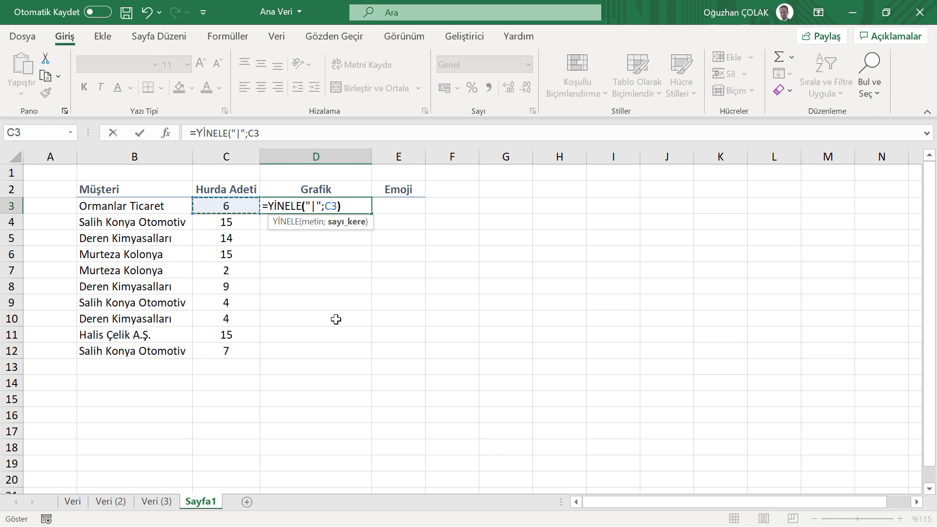
text())
key(Return)
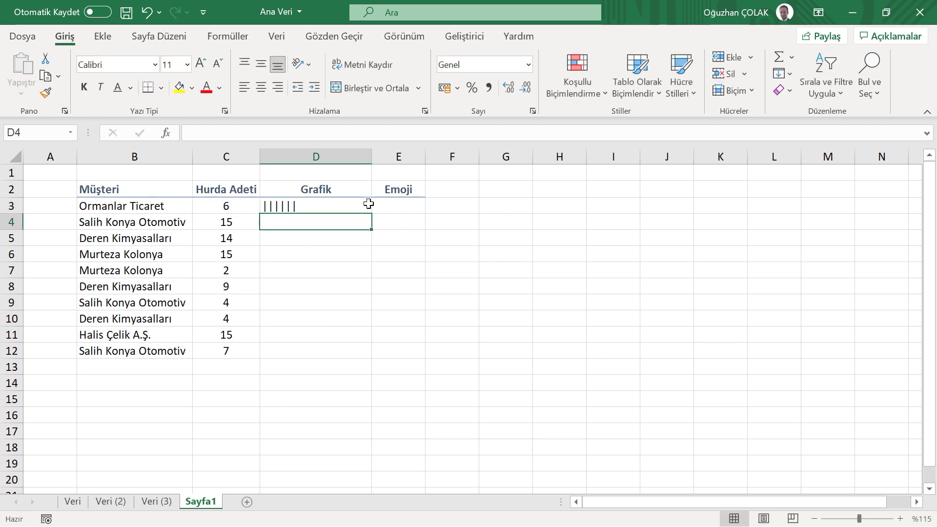
click(365, 204)
mouse_move(371, 213)
mouse_down()
mouse_move(344, 367)
mouse_move(341, 353)
mouse_up()
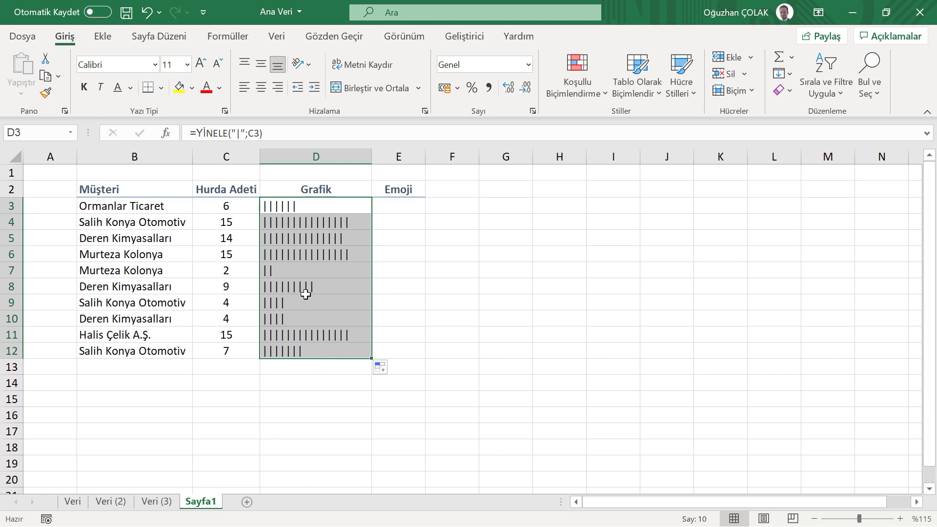
Set the Grafik bars to Playbill font in dark grey and auto-fit column D
click(116, 65)
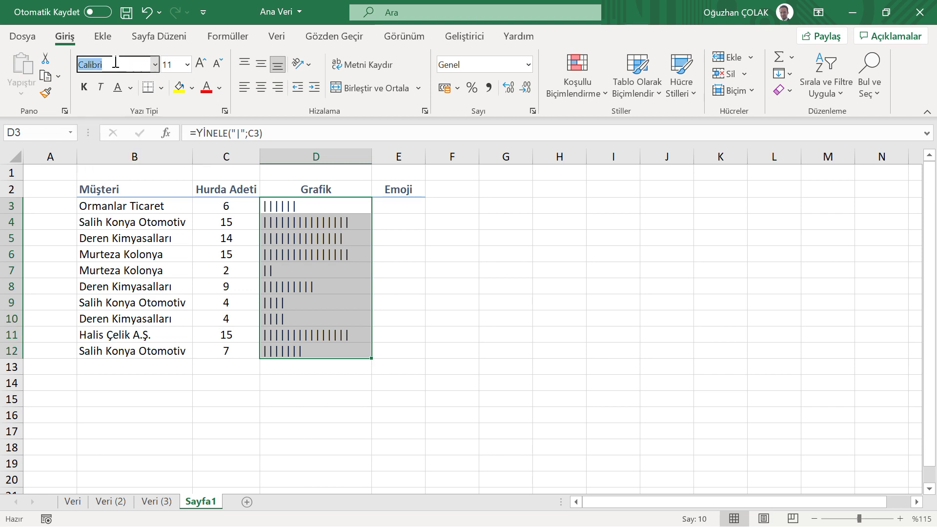
text(P)
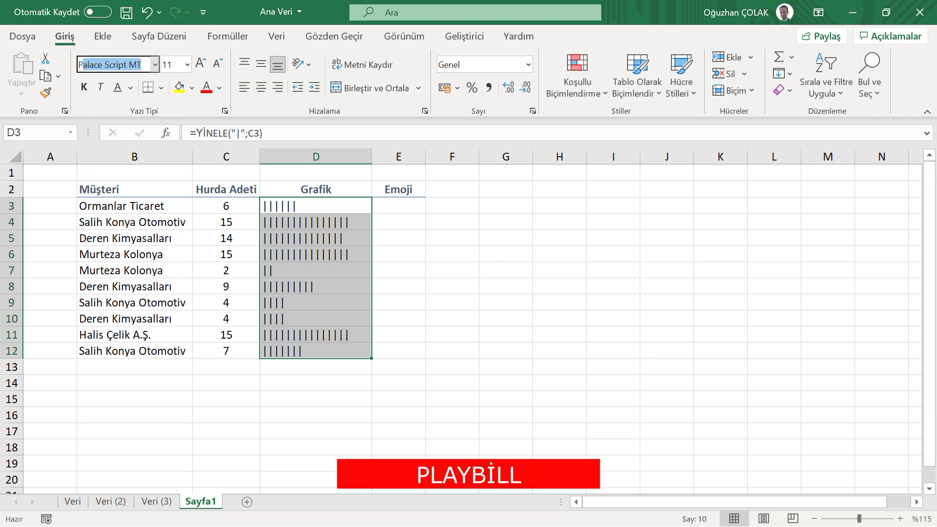
text(laybill)
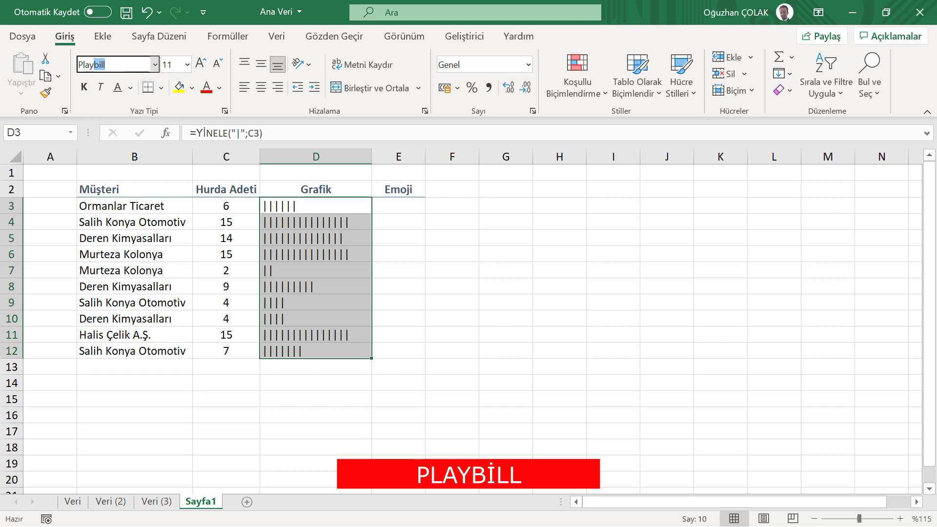
key(Return)
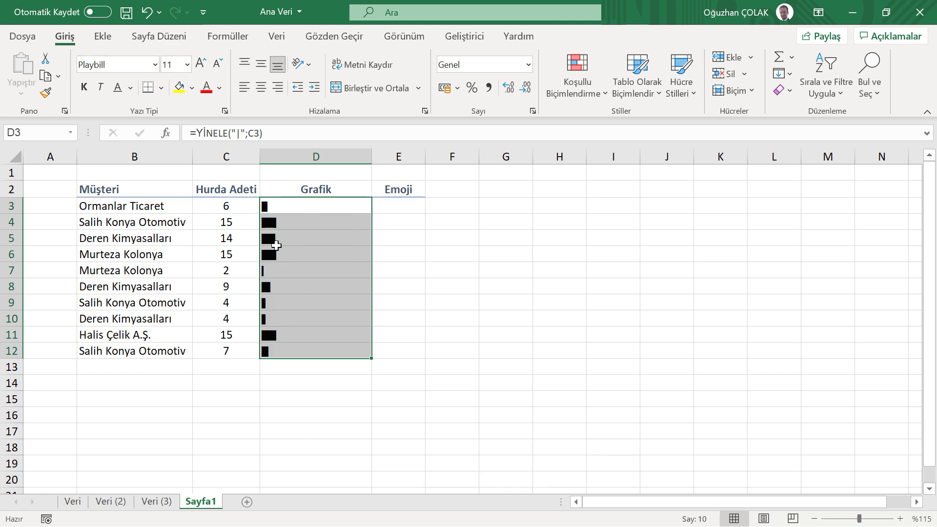
click(222, 87)
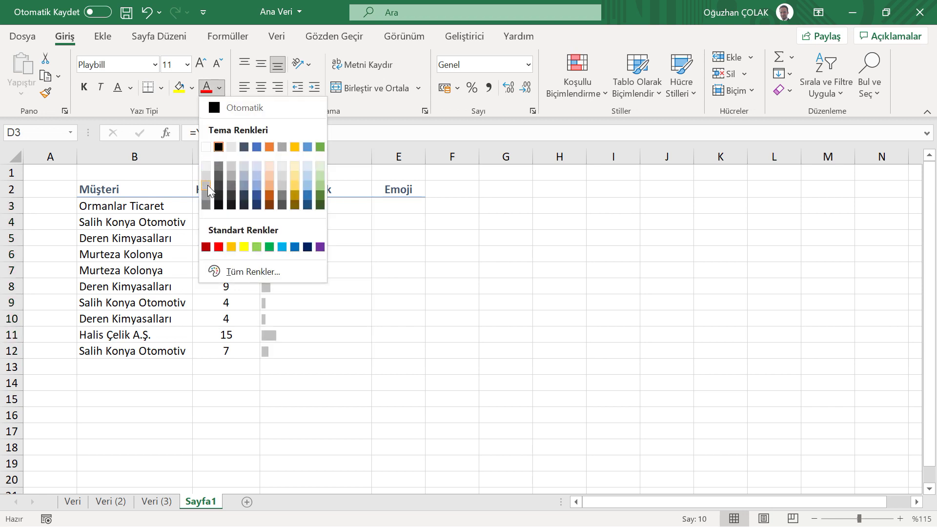
click(206, 202)
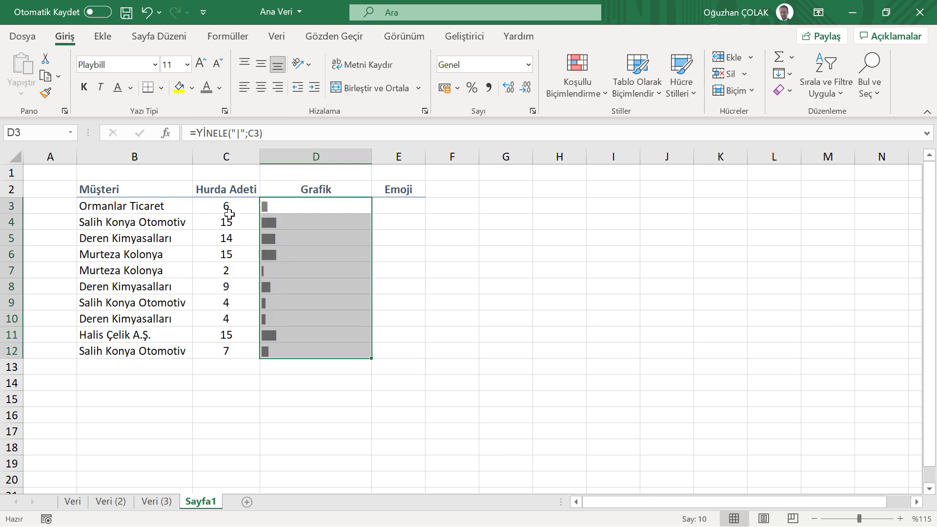
double_click(372, 156)
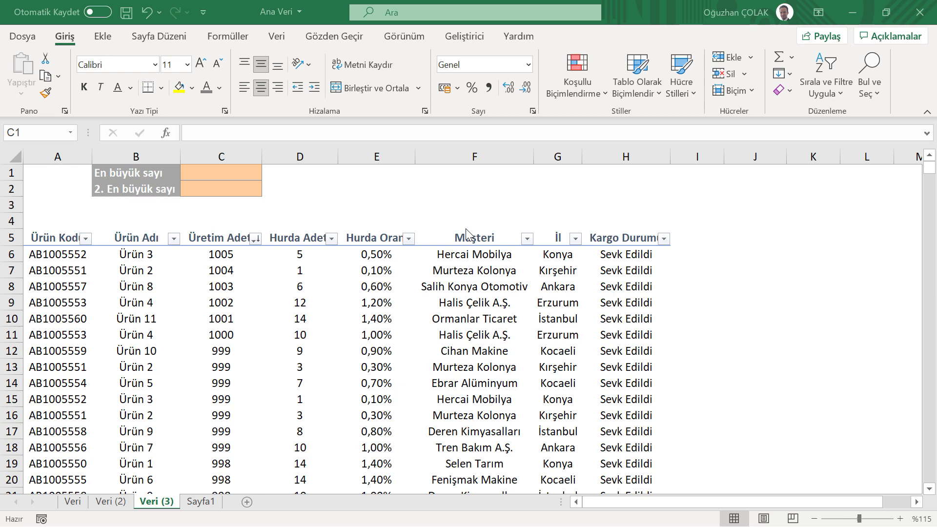
Enter =MAK(Tablo14[Üretim Adeti]) in C1, showing 1005
click(205, 174)
text(=mak)
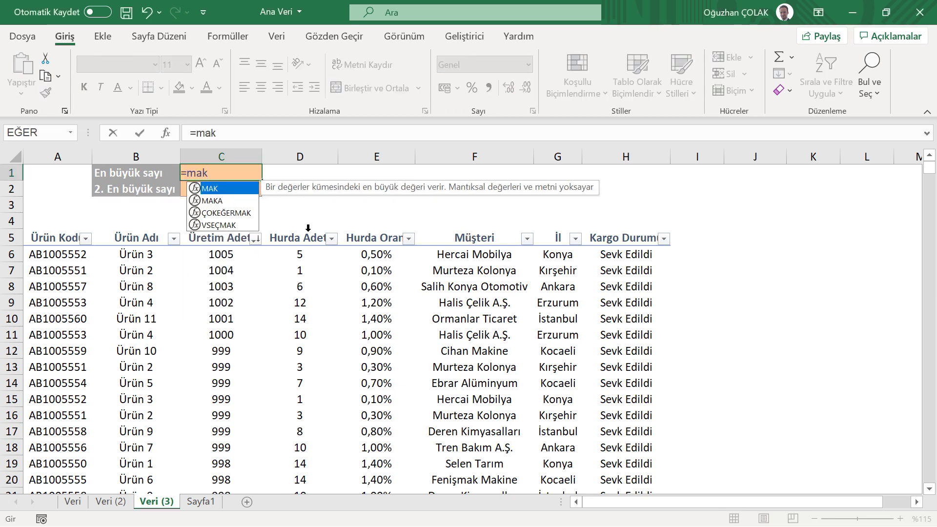
key(Tab)
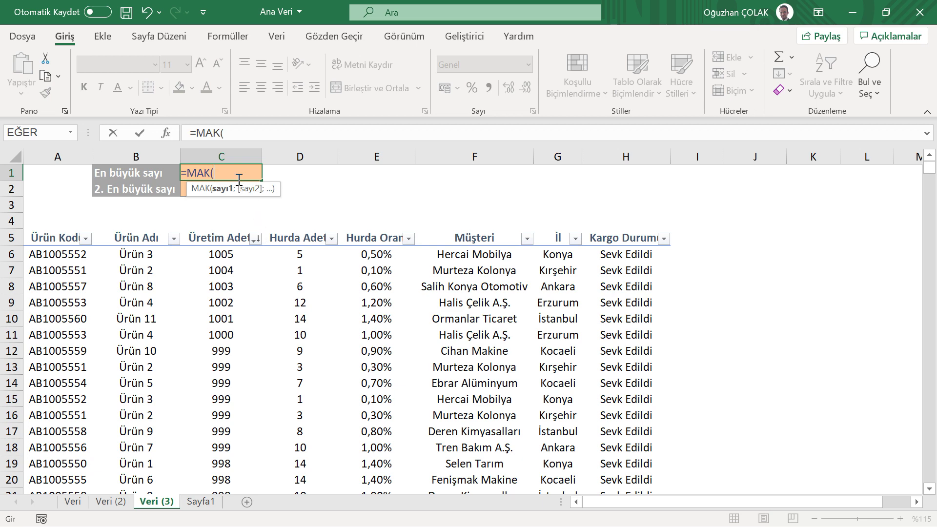
click(224, 257)
key(ctrl+shift+Down)
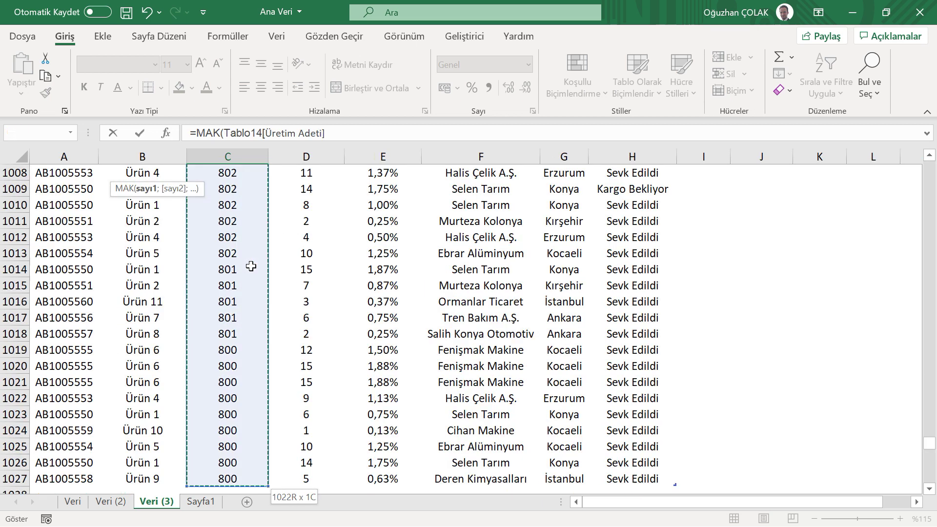
key(Escape)
scroll(252, 266, up, 1)
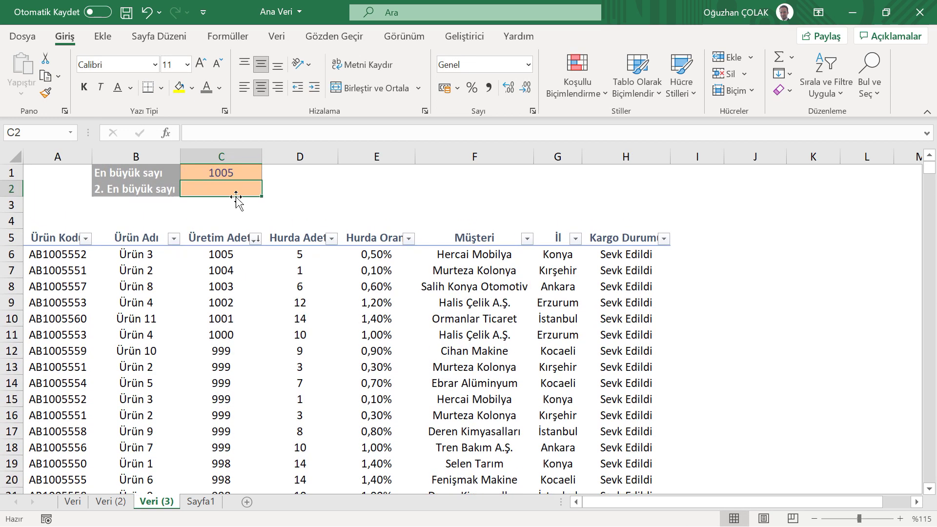
click(229, 174)
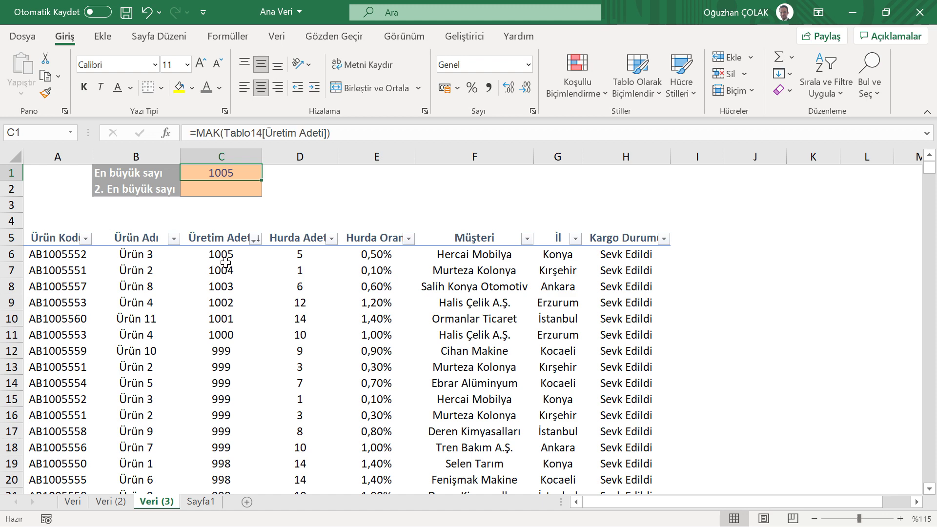
click(215, 191)
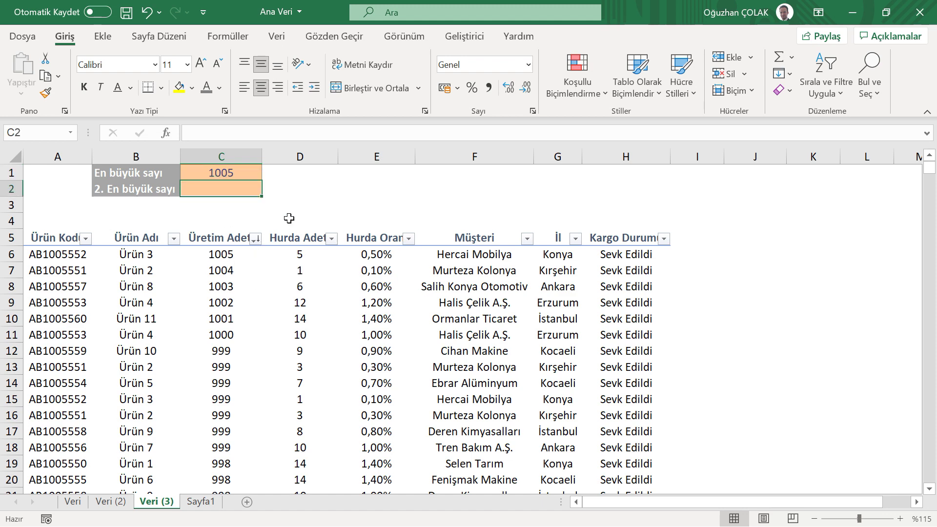
Enter =BÜYÜK(Tablo14[Üretim Adeti];2) in C2 to get the second-largest production count
text(=büyük)
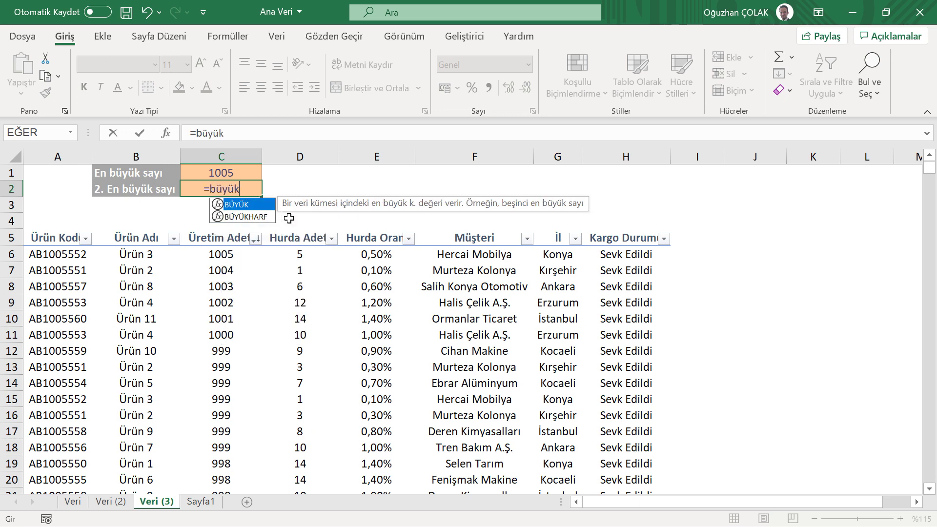
double_click(260, 211)
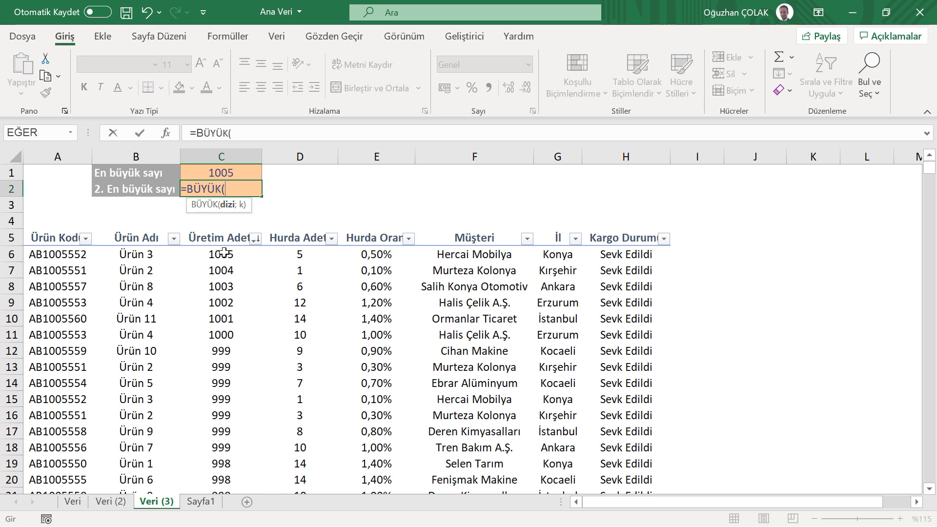
click(224, 252)
key(ctrl+shift+Down)
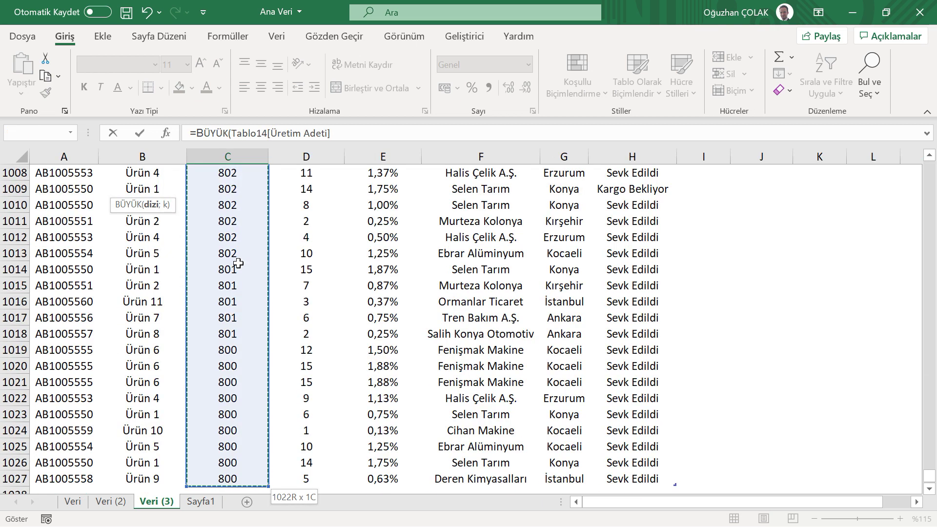
text(;)
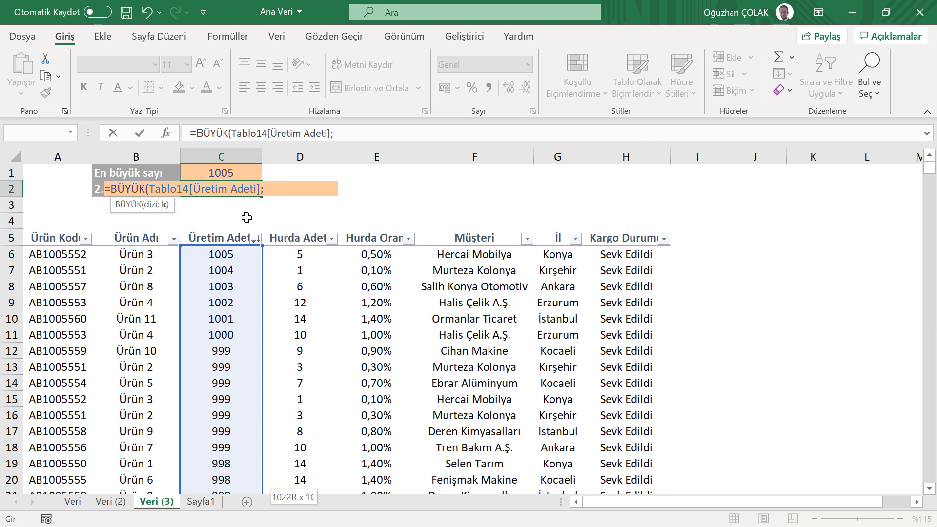
text())
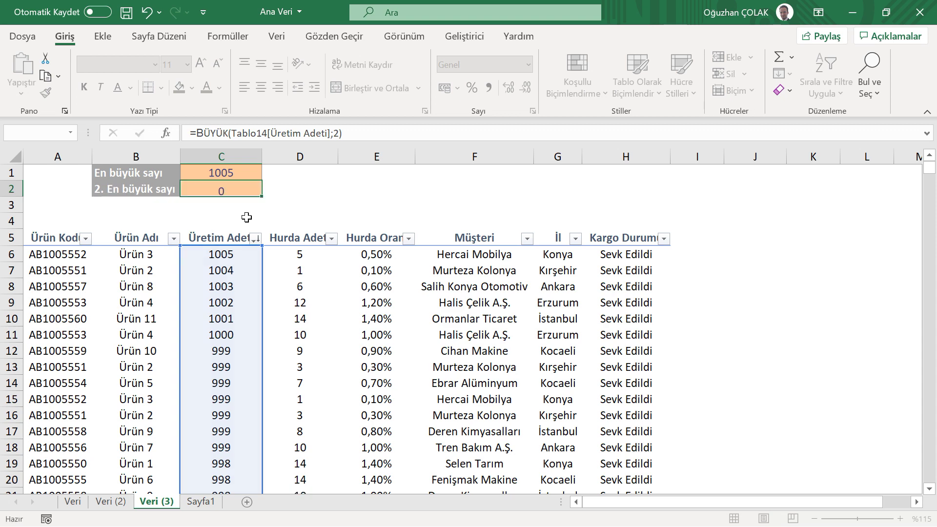
key(Return)
Change the C2 formula's rank from 2 to 3 so it returns 1003
click(234, 187)
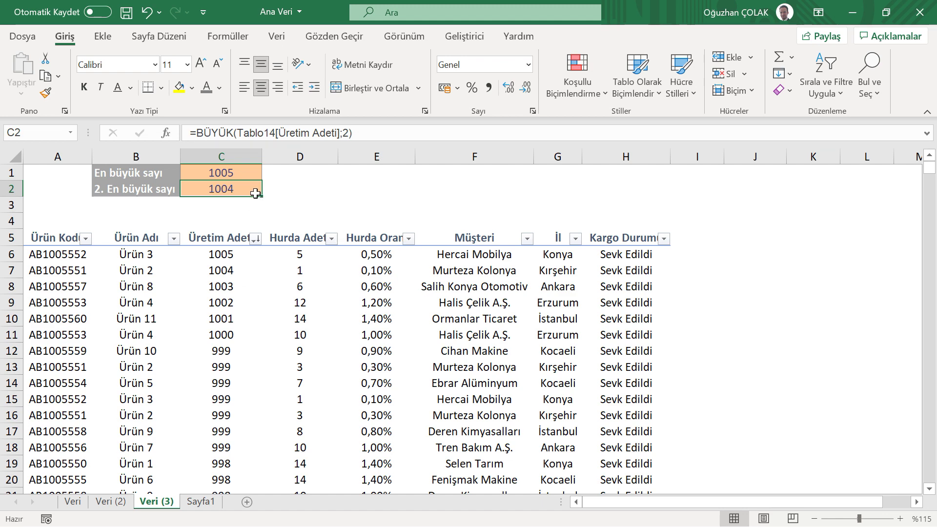
click(346, 132)
key(Delete)
text(3)
key(Return)
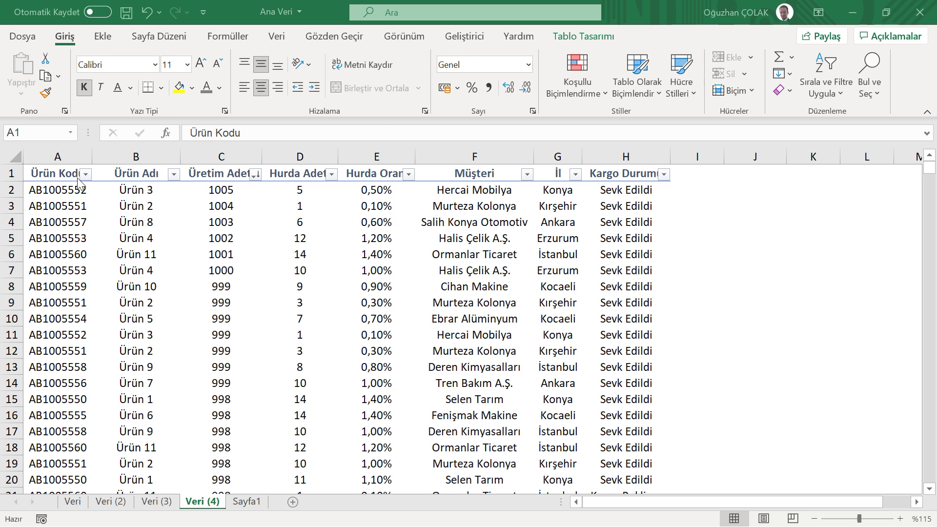
From a cell in the Veri (4) table, start a PivotTable via Ekle > PivotTable
click(57, 176)
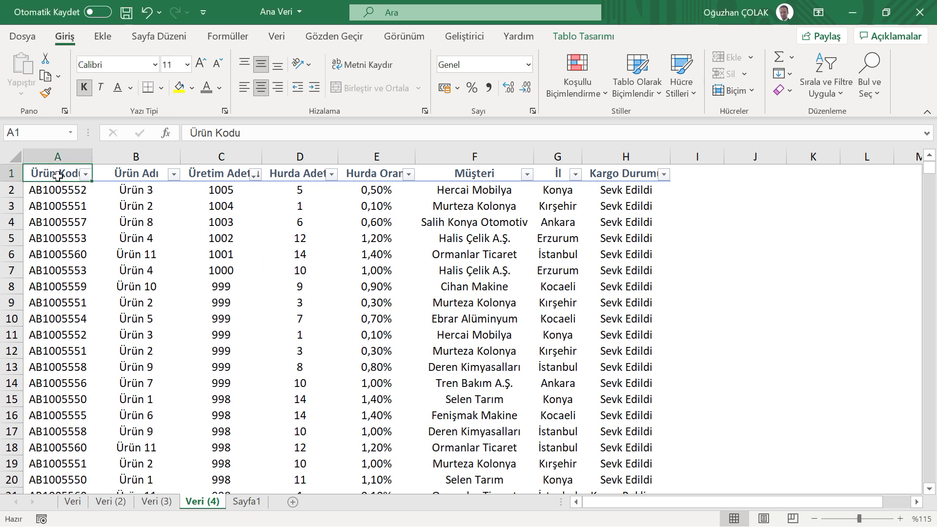
click(103, 37)
click(28, 68)
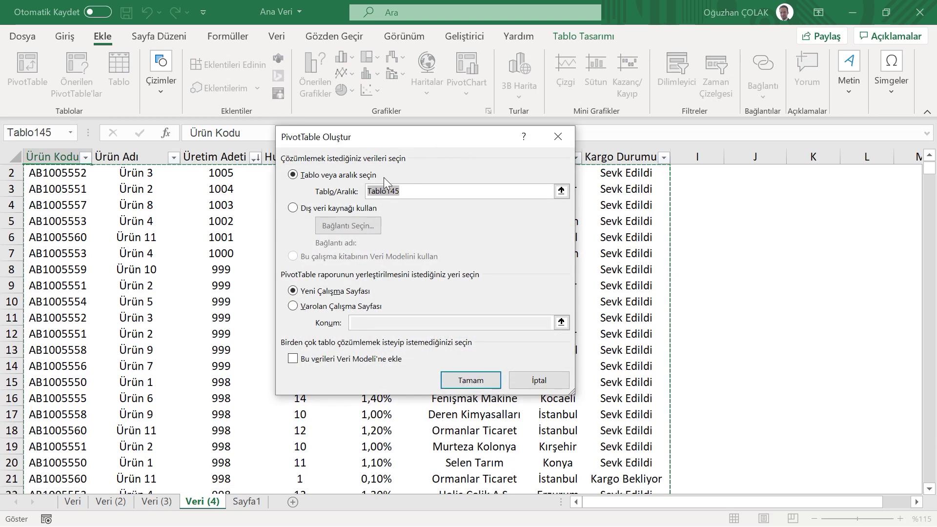
Place the PivotTable on a new sheet, with Müşteri as rows and summed Üretim Adeti as values
click(469, 381)
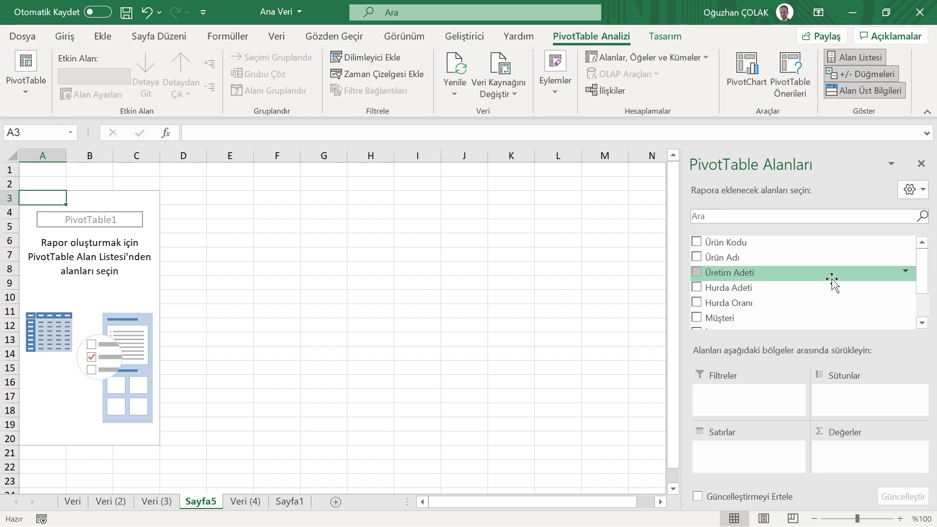
drag(924, 281, 923, 288)
drag(720, 301, 746, 453)
drag(732, 255, 866, 454)
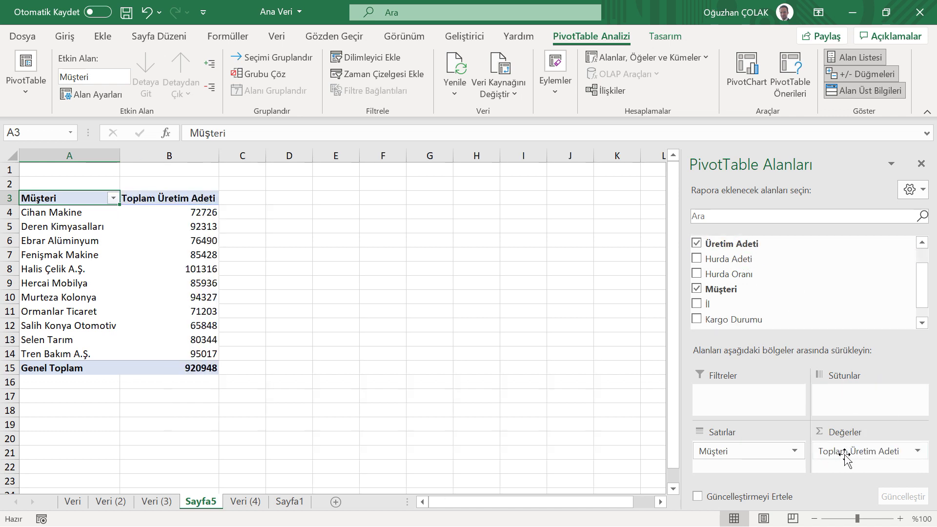
Check the Cihan Makine and Fenişmak Makine totals, then start a PivotChart
click(191, 216)
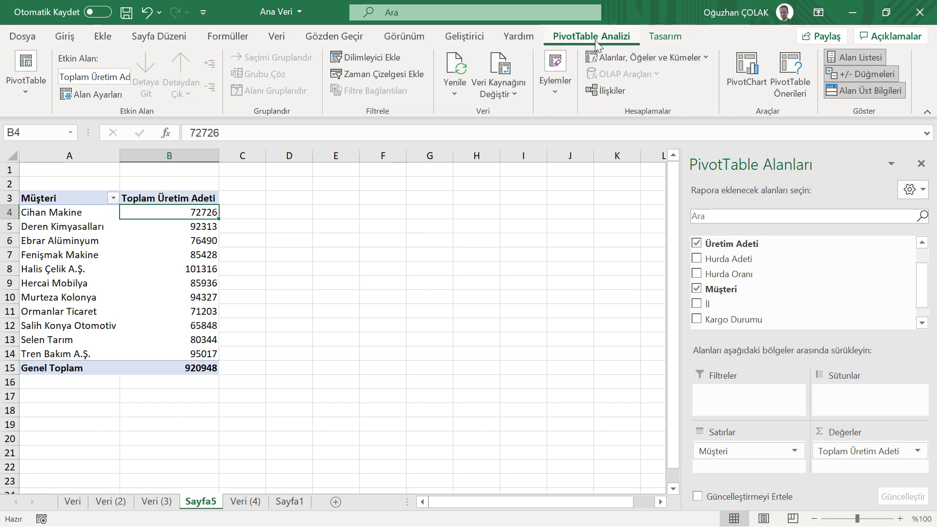
click(168, 253)
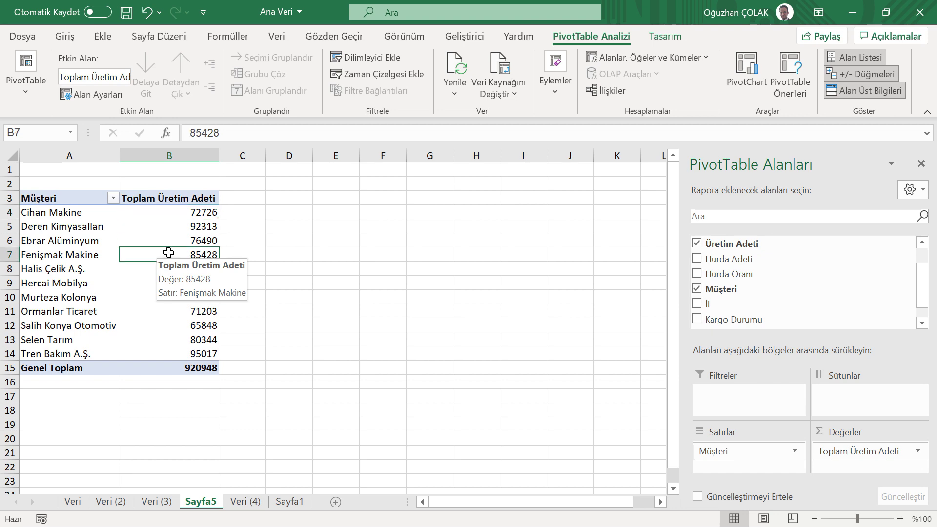
click(746, 73)
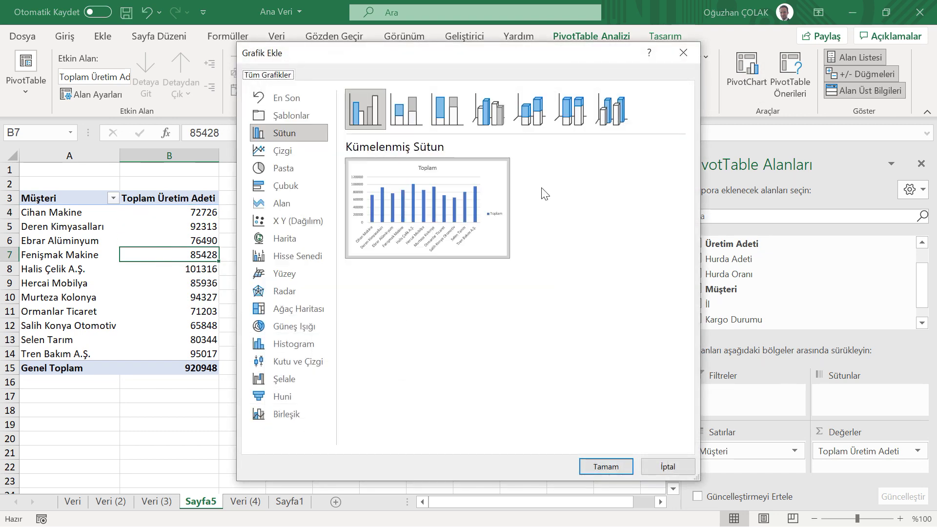
Position the column PivotChart beside the pivot table, hide its field list, and start a slicer
drag(401, 235, 470, 195)
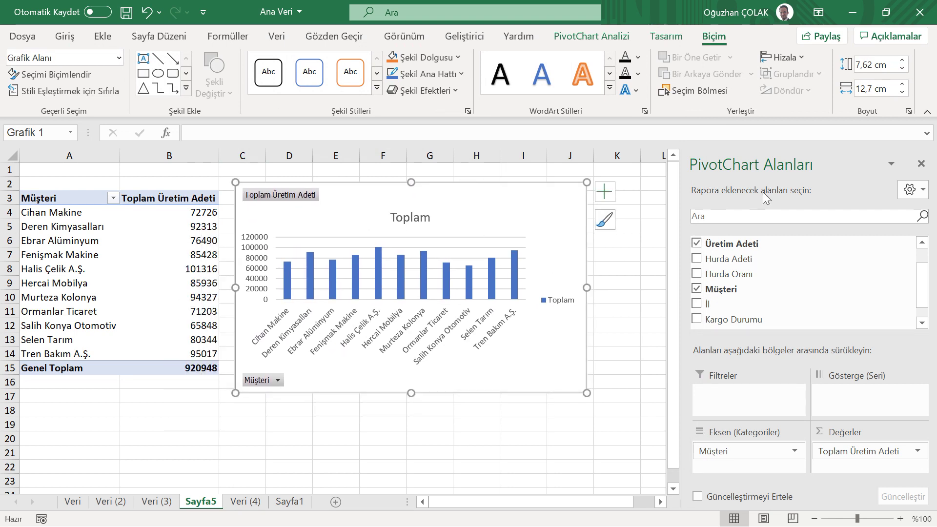
click(921, 164)
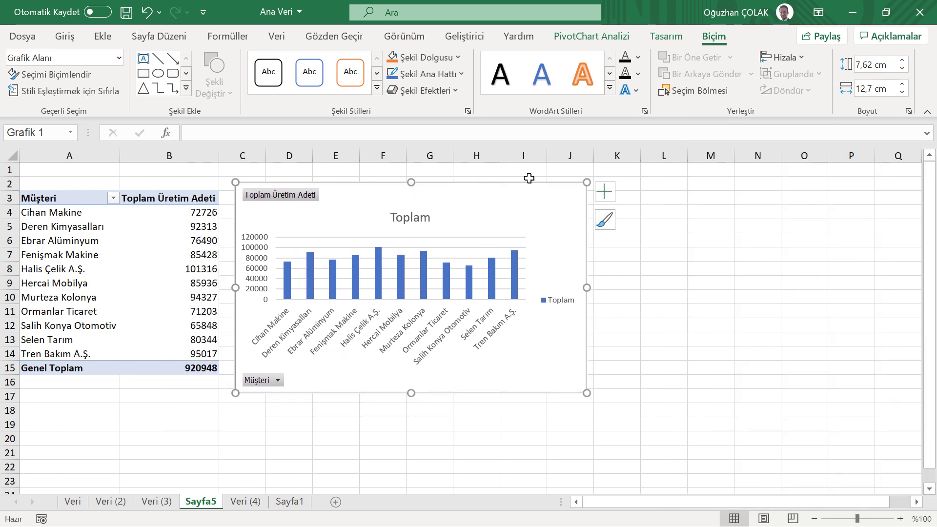
drag(533, 188, 533, 180)
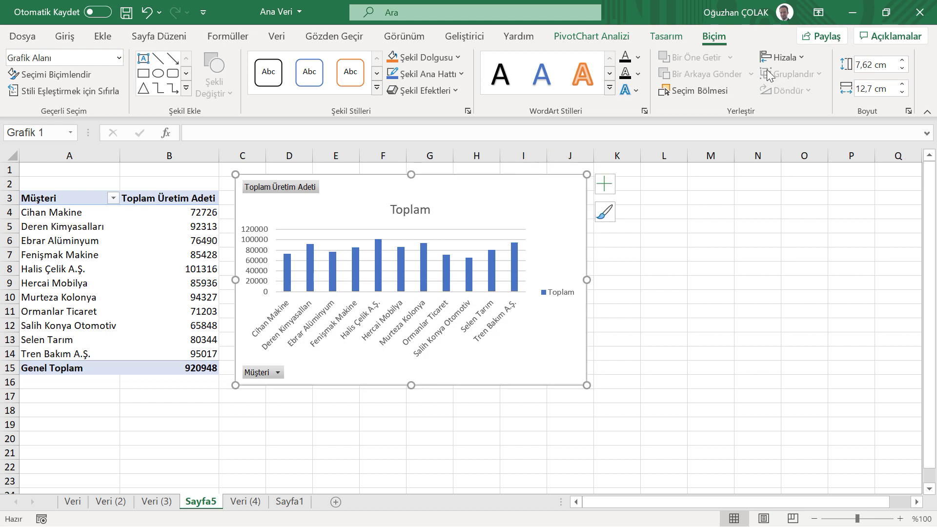
click(140, 245)
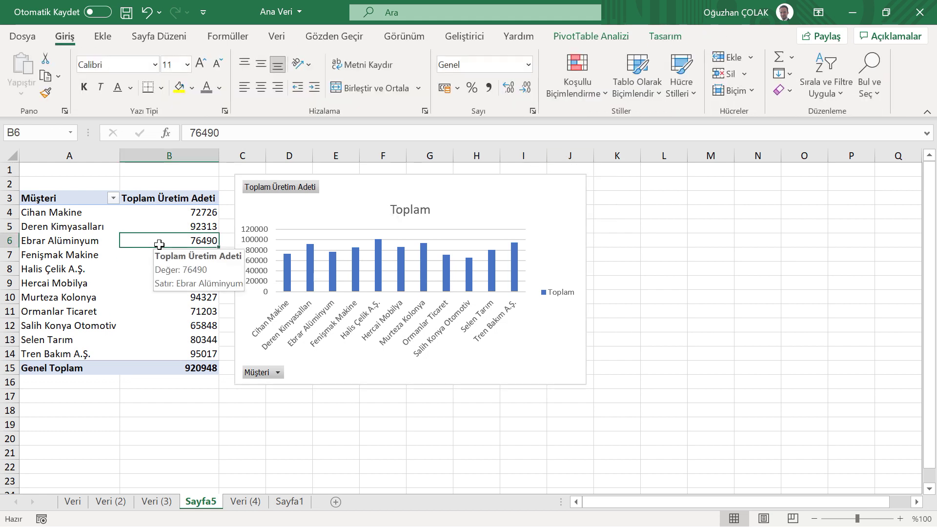
click(591, 40)
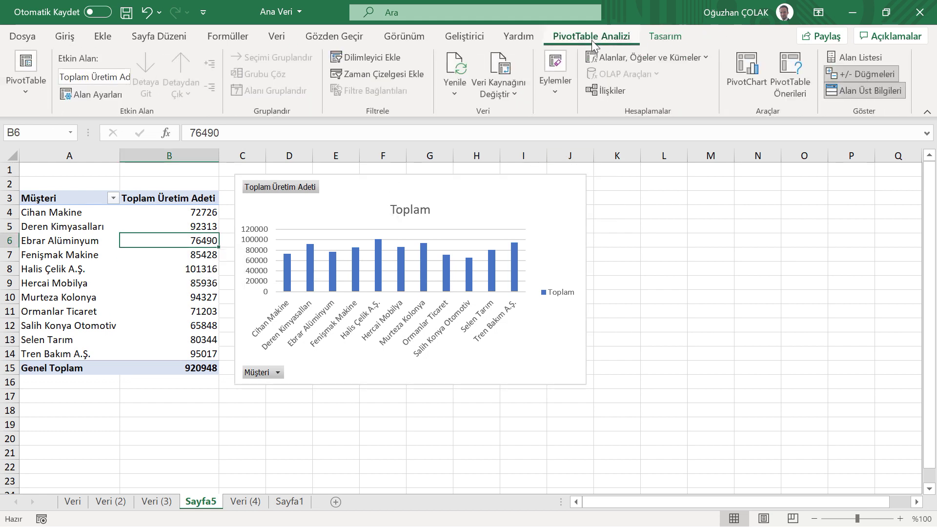
click(366, 57)
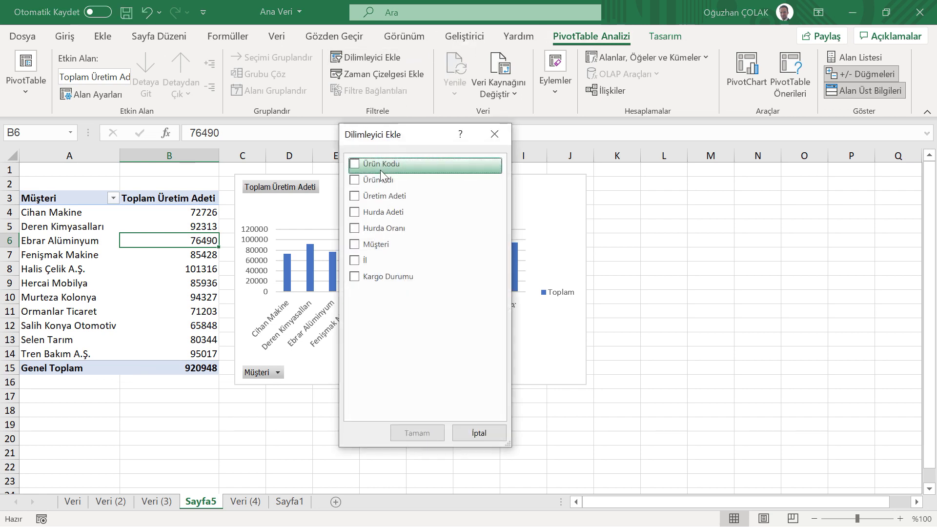
Add an İl slicer and move it to the right of the chart
click(355, 260)
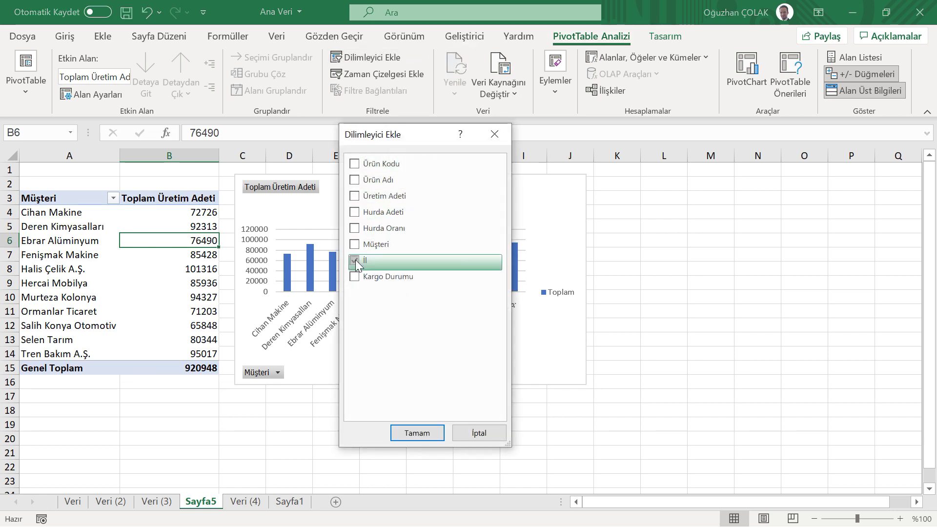
click(418, 432)
drag(452, 235, 650, 175)
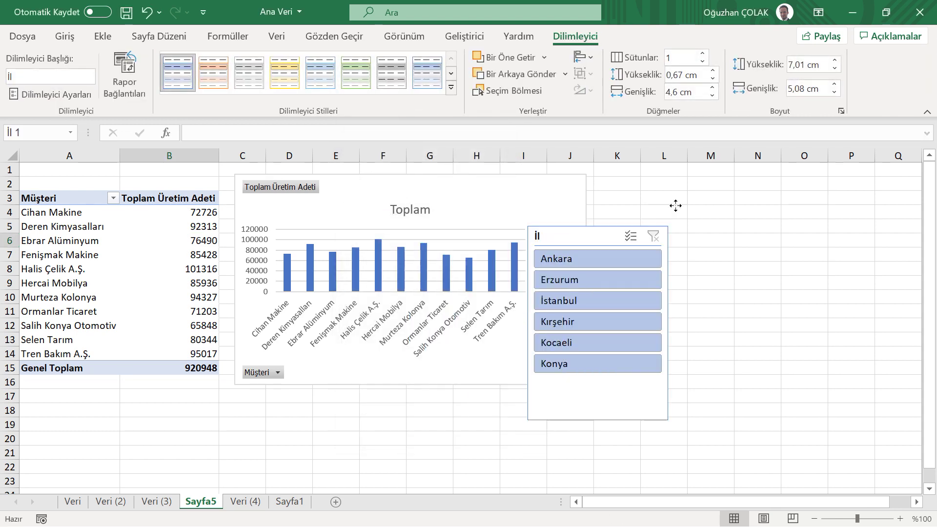
Filter the customer chart to Ankara, Erzurum and İstanbul, then clear the city filter
click(661, 213)
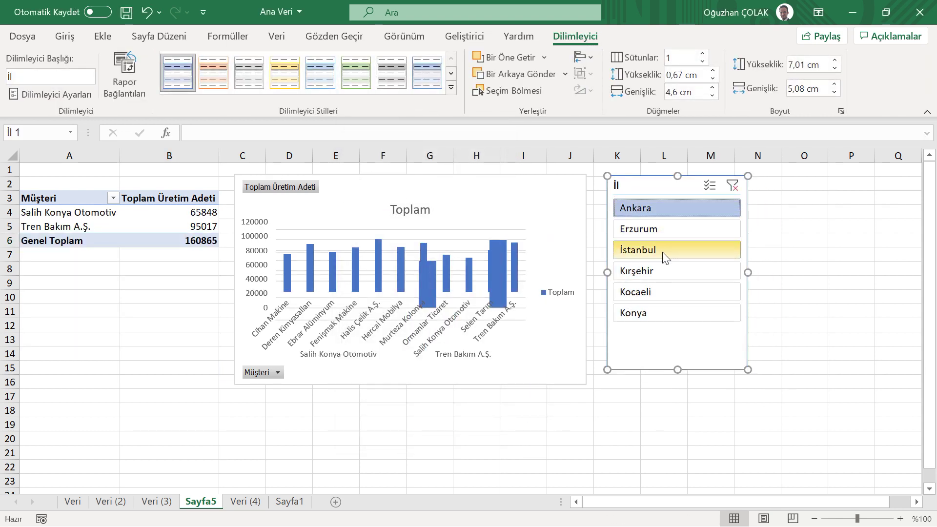
ctrl+click(659, 230)
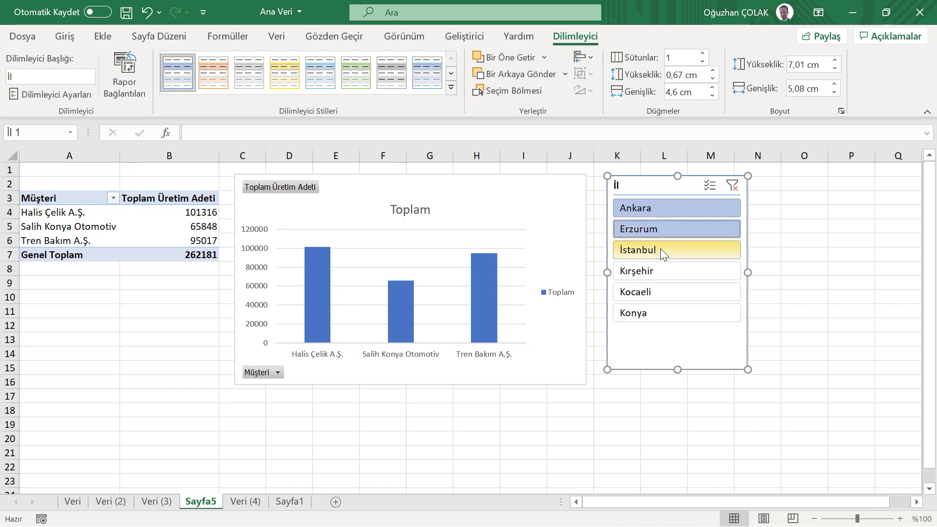
ctrl+click(660, 248)
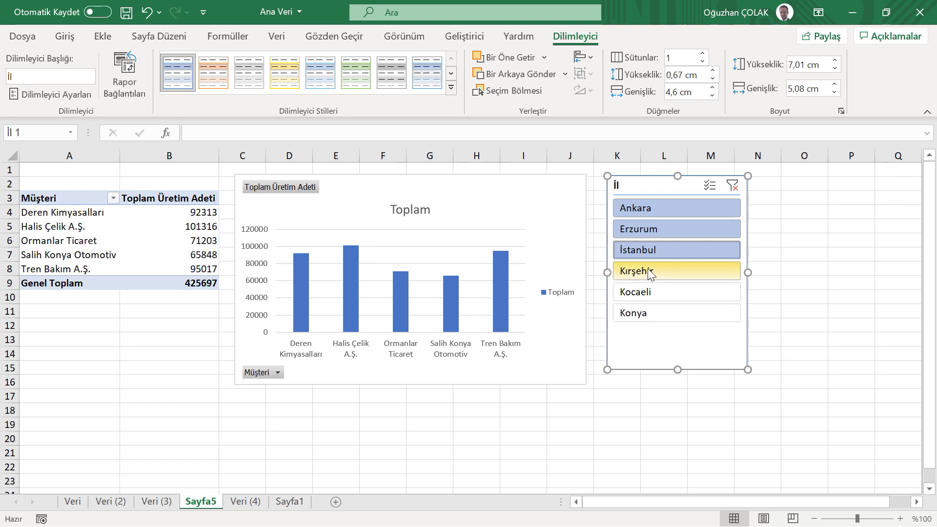
click(732, 186)
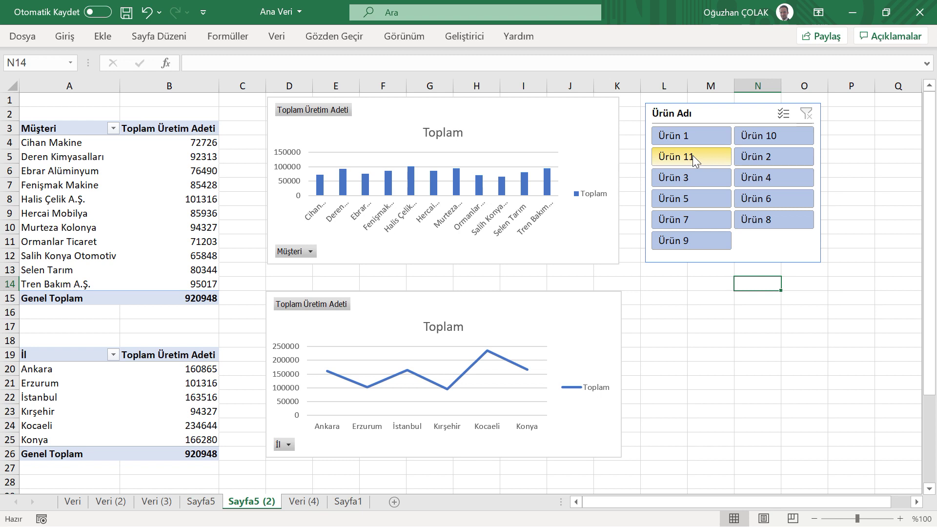
Deselect products in the Ürün Adı slicer so only Ürün 1, 7, 8, 9 and 10 remain
click(695, 175)
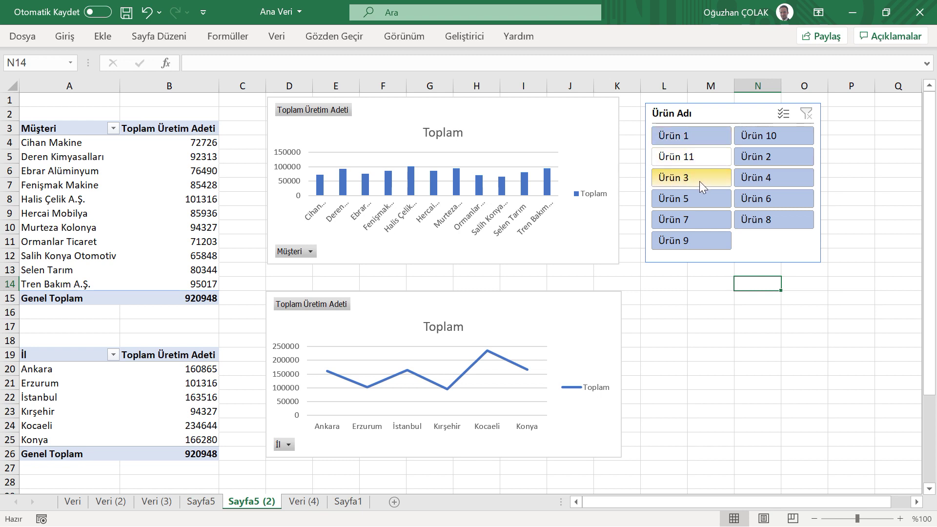
click(698, 197)
click(770, 203)
click(774, 178)
click(776, 158)
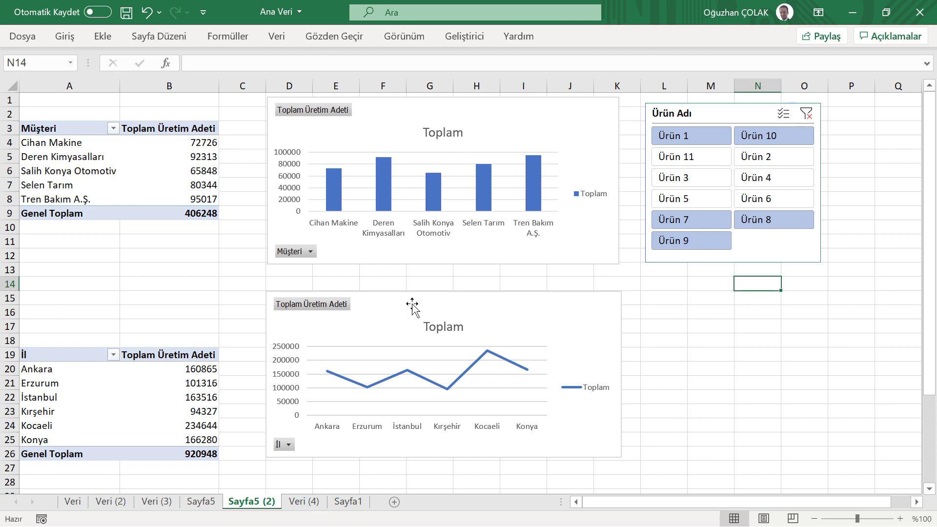
Connect the Ürün Adı slicer to PivotTable2 and Sayfa5's PivotTable1 through Report Connections
right_click(703, 106)
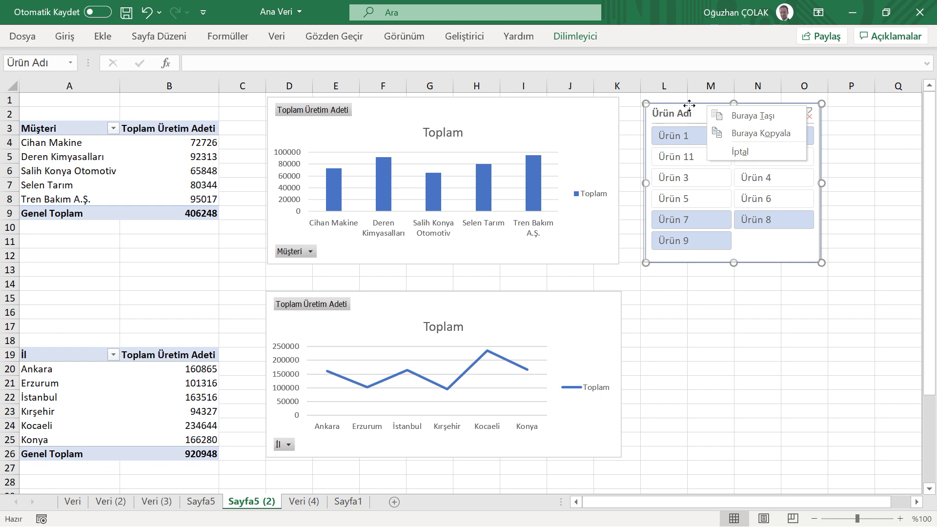
right_click(689, 105)
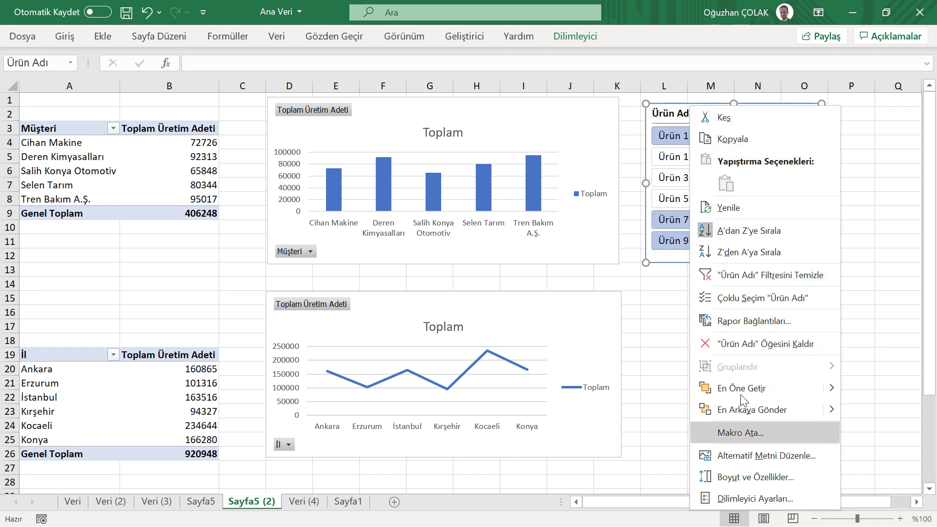
click(756, 325)
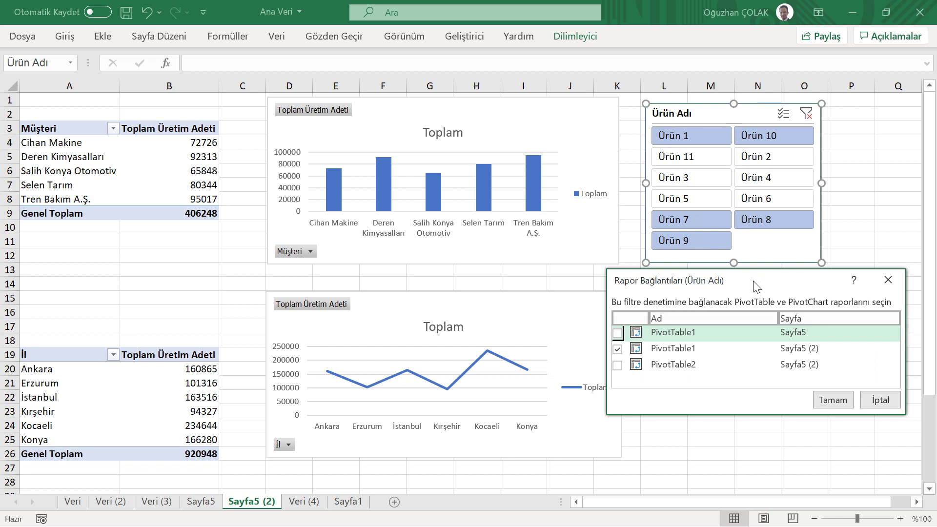
drag(755, 286, 770, 230)
click(633, 309)
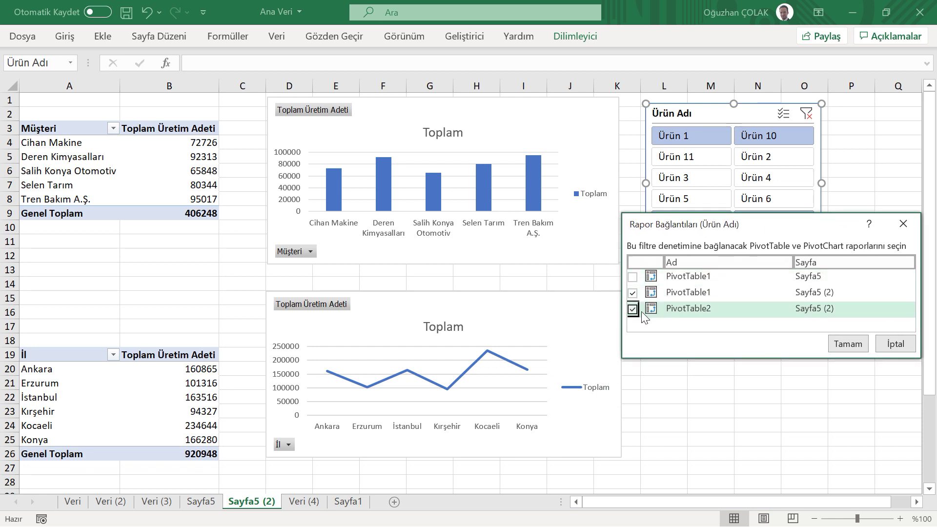
click(633, 277)
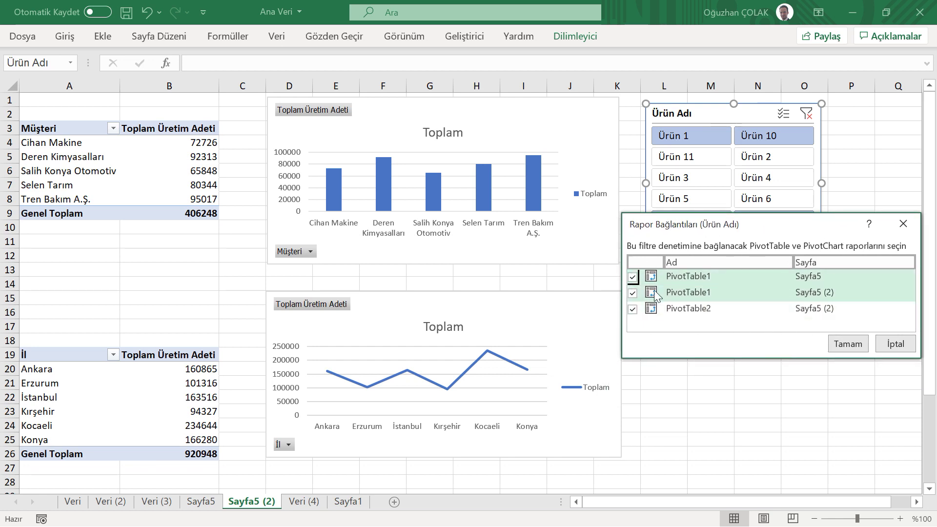
click(846, 344)
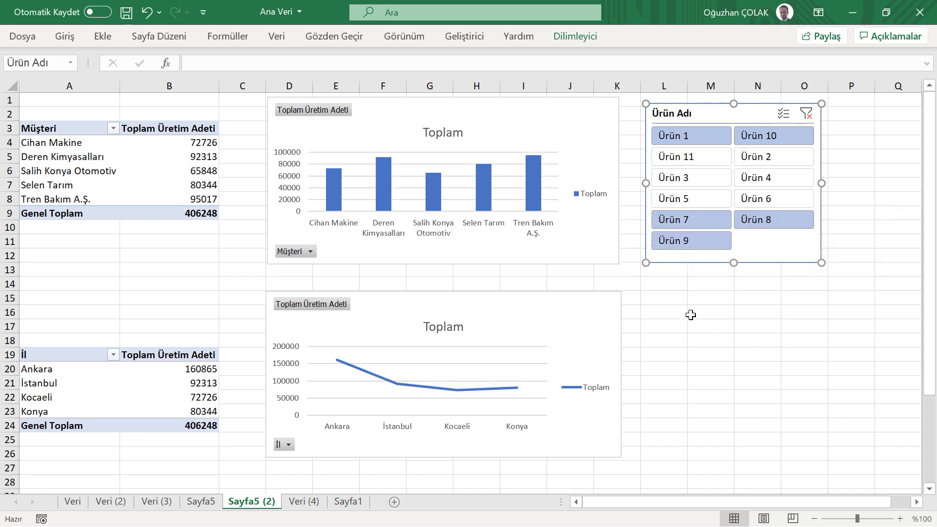
Test the shared slicer, filtering all pivots to Ürün 1, 11, 3, 5, 7, 9 and 8
click(806, 113)
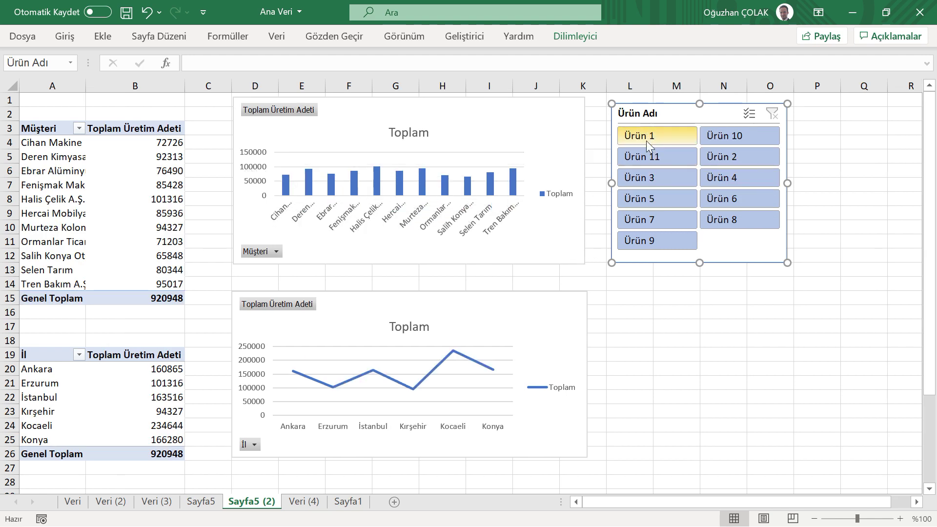
click(652, 138)
ctrl+click(652, 159)
ctrl+click(647, 177)
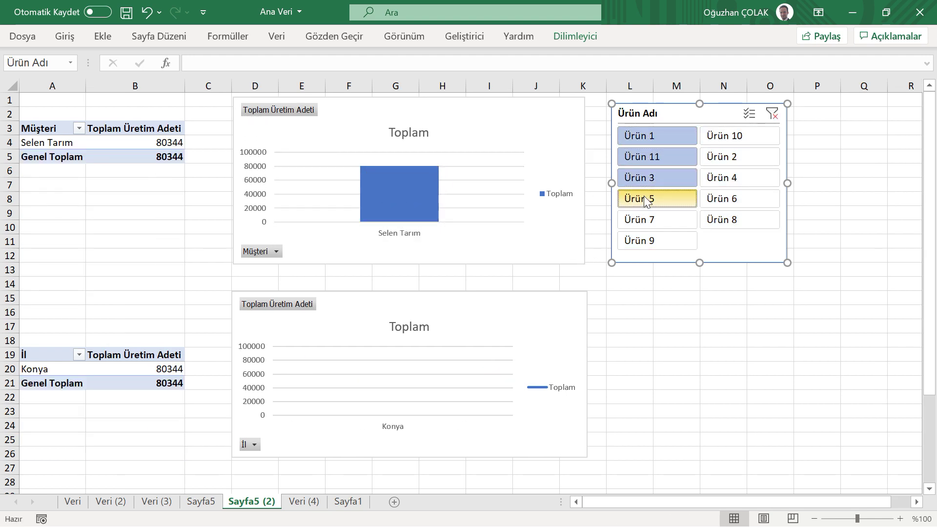
ctrl+click(647, 198)
ctrl+click(647, 219)
ctrl+click(650, 242)
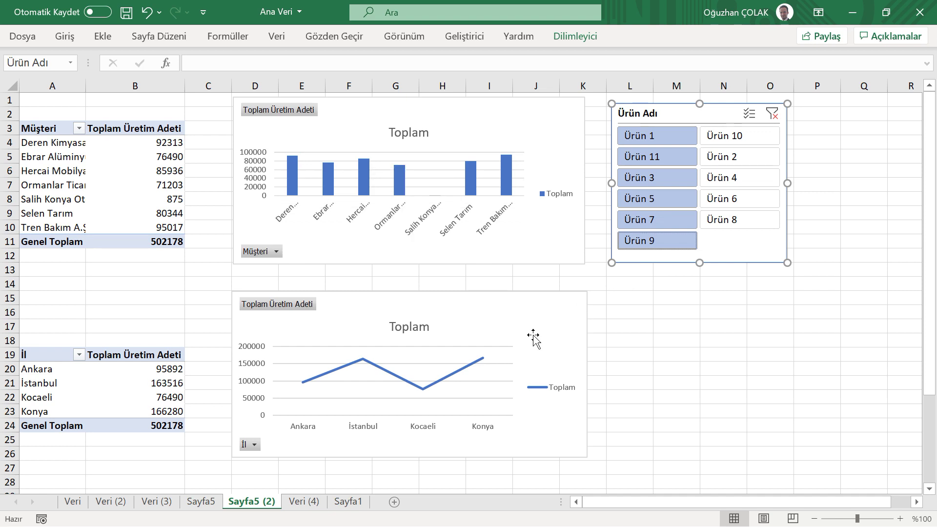
ctrl+click(745, 218)
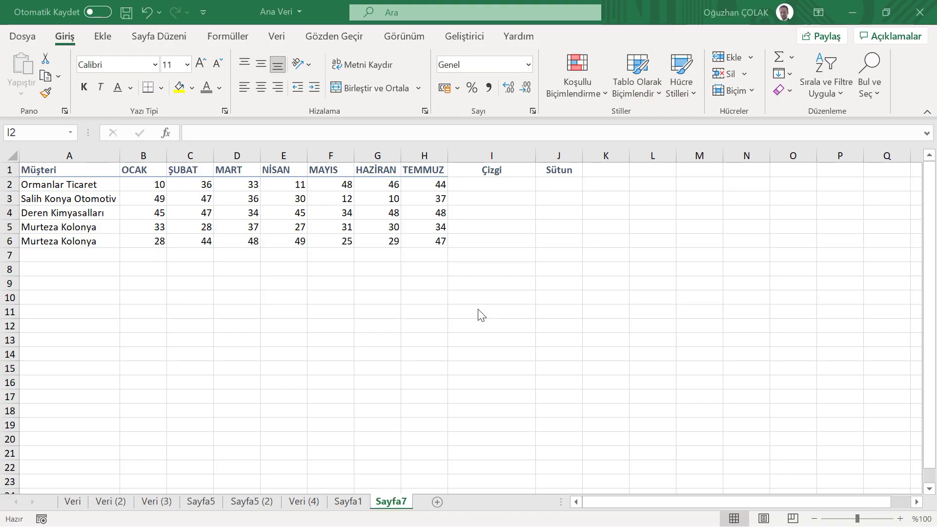
Create line sparklines of the monthly values B2:H6 in I2:I6
click(492, 185)
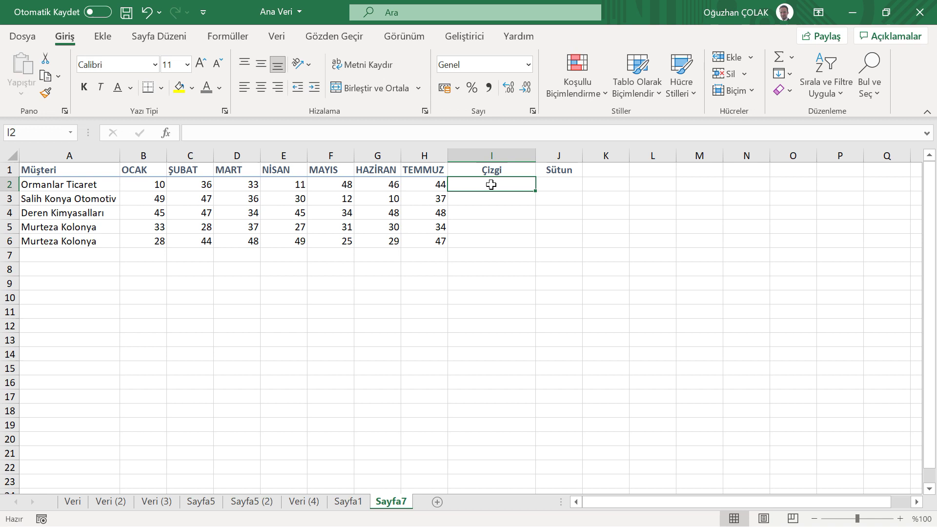
drag(153, 182, 439, 243)
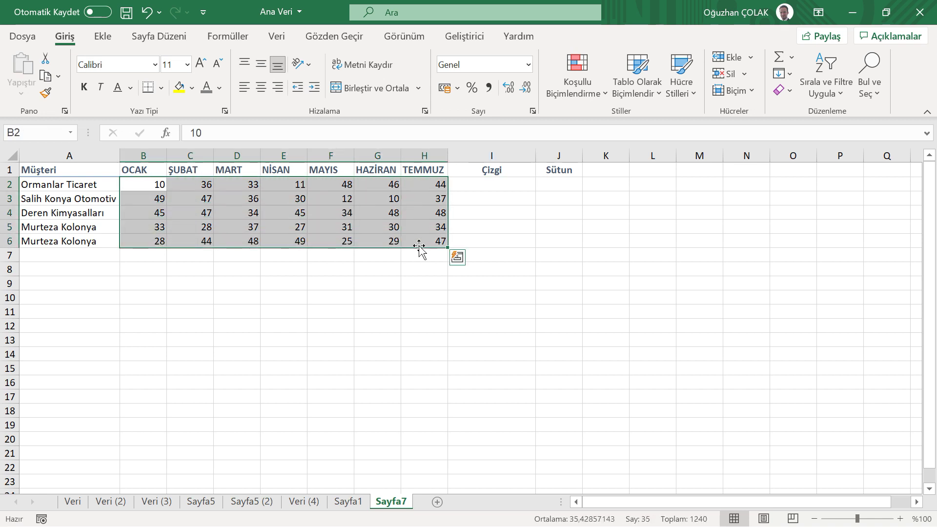
click(111, 40)
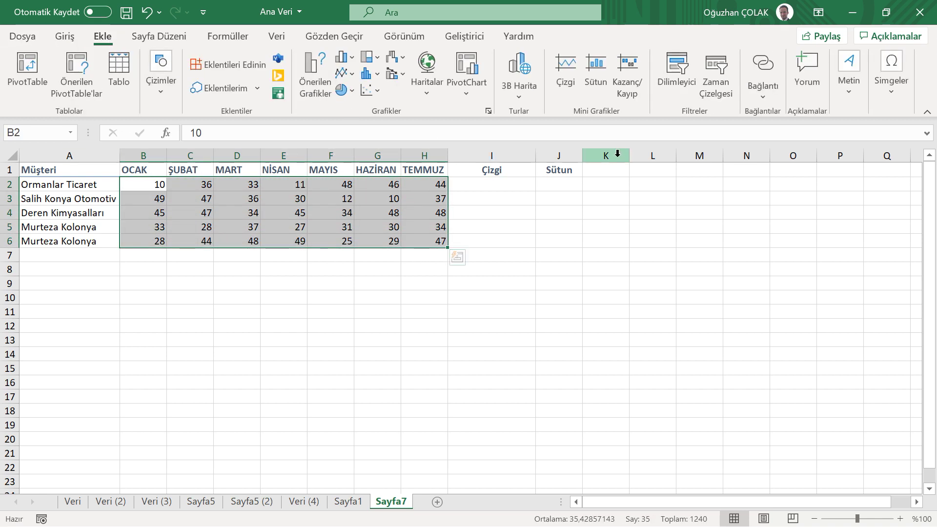
click(566, 79)
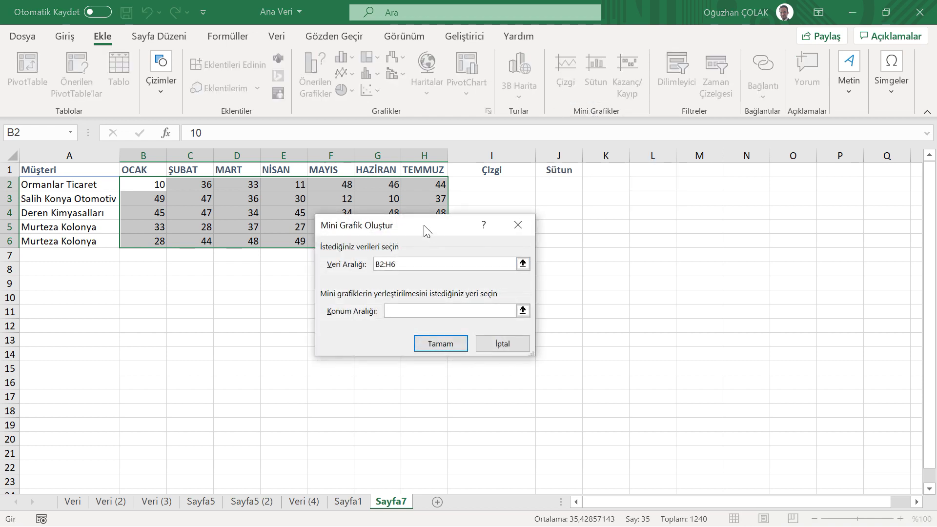
drag(433, 227, 698, 218)
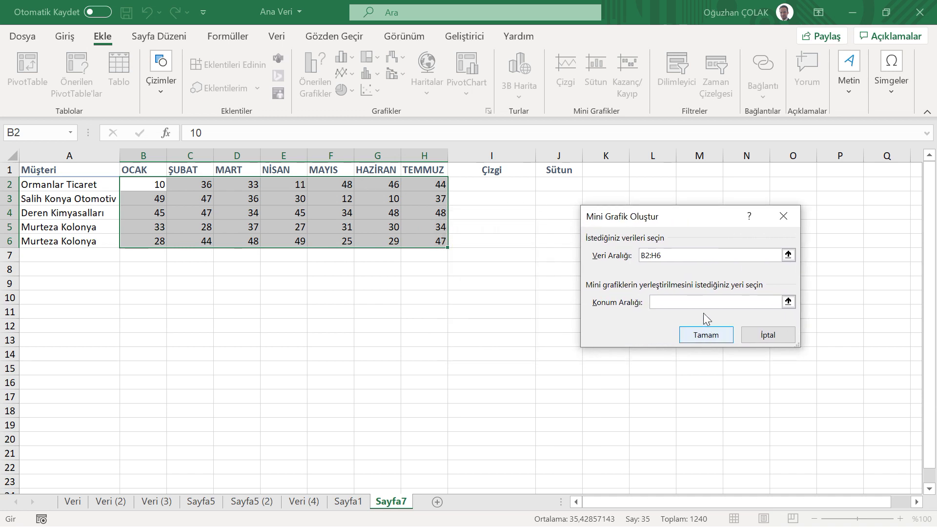
drag(475, 182, 499, 239)
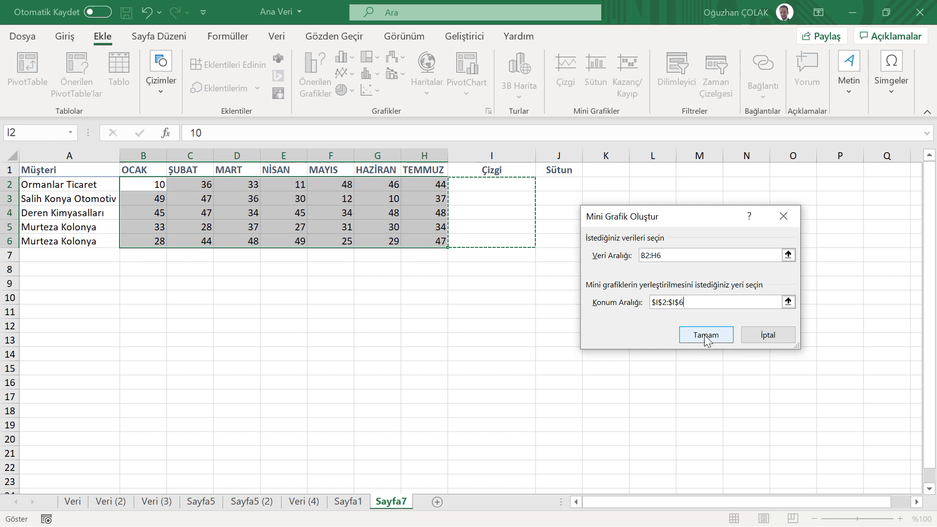
click(705, 335)
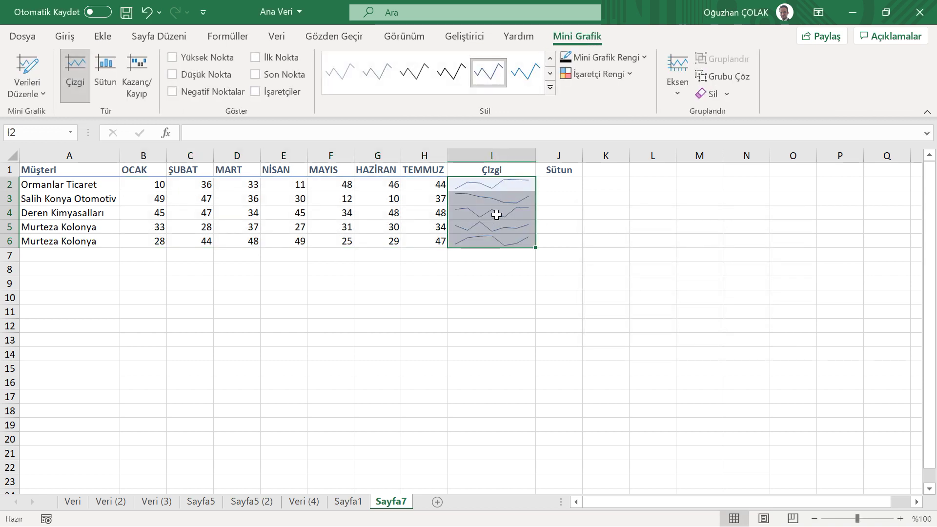
Make the line sparklines grey with a 3 pt weight
click(643, 59)
click(566, 153)
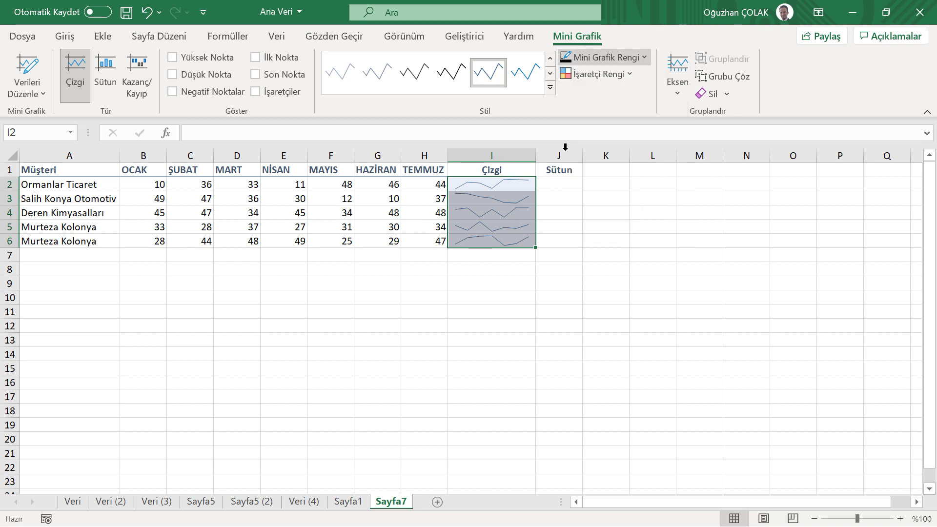
click(645, 59)
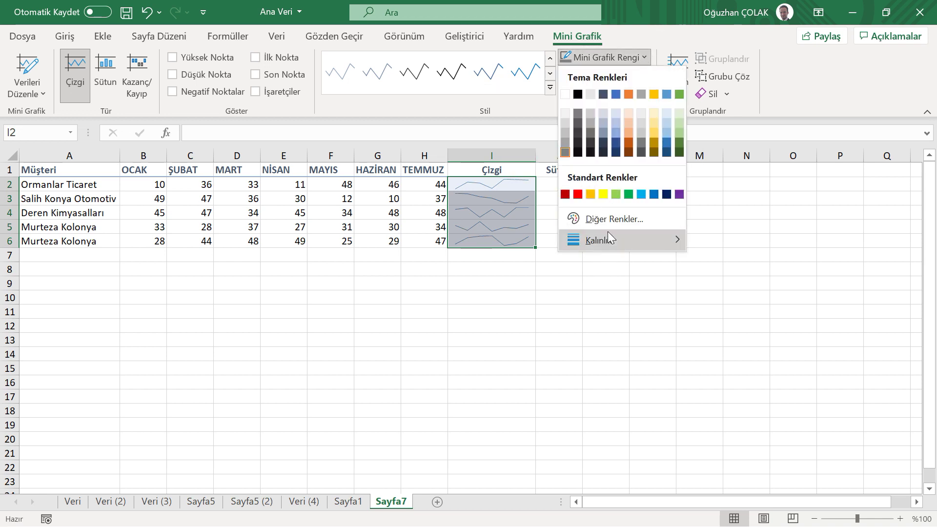
mouse_move(599, 239)
click(751, 355)
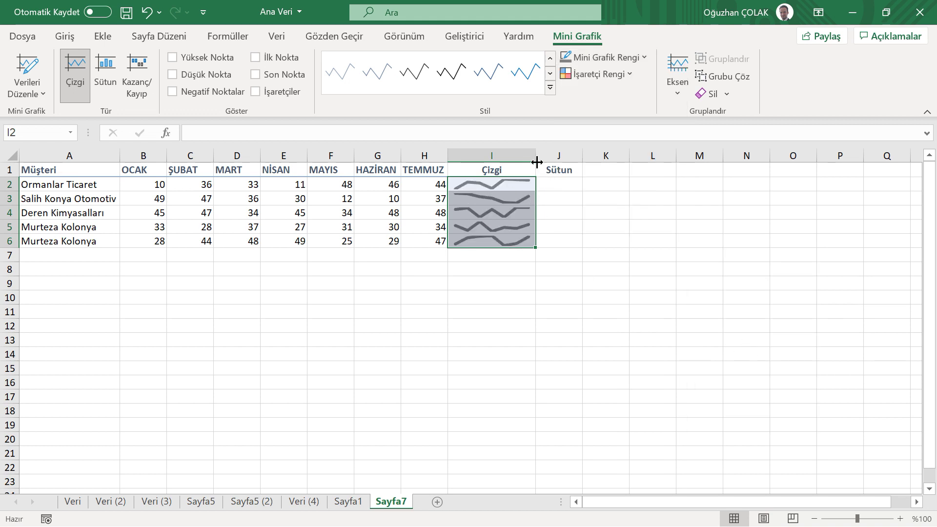
Widen columns I and J, then reselect the monthly values B2:H6
drag(537, 163, 546, 162)
click(521, 254)
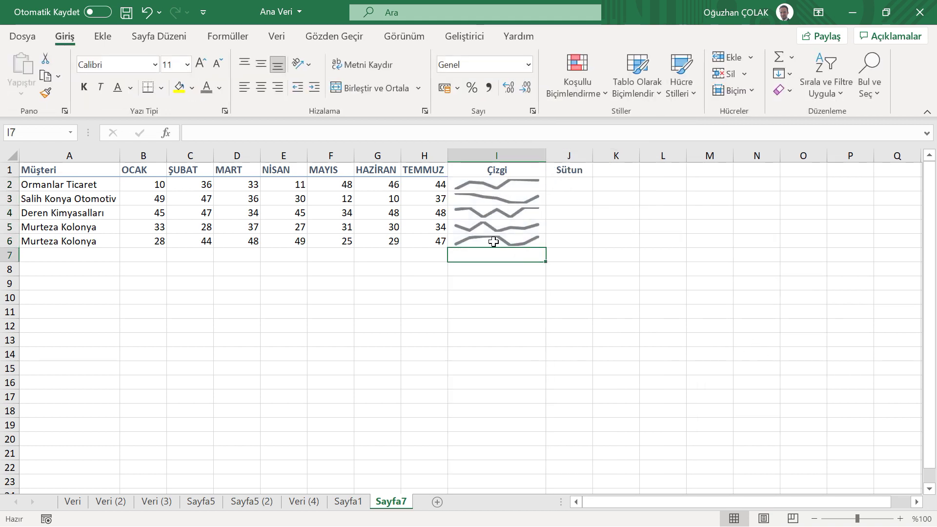
click(565, 186)
drag(591, 156, 641, 155)
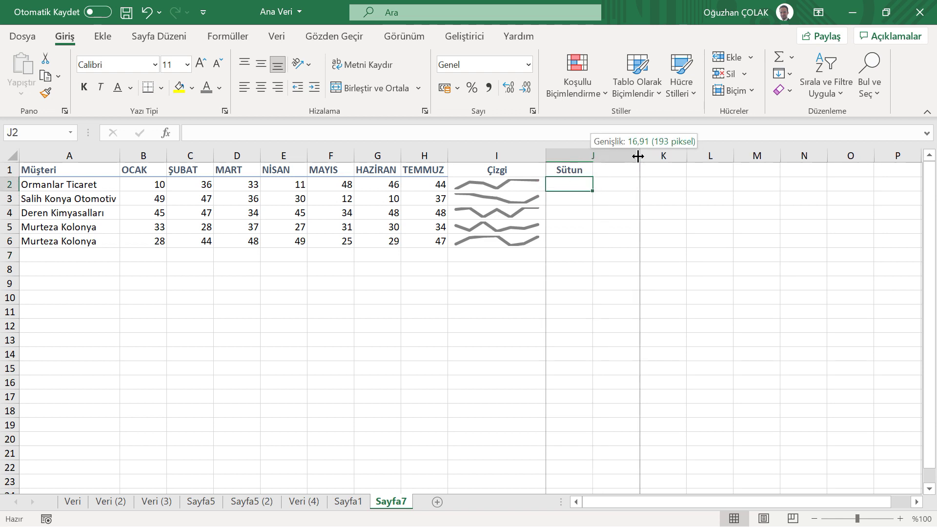
mouse_move(146, 184)
mouse_down()
mouse_move(403, 226)
mouse_move(423, 241)
mouse_up()
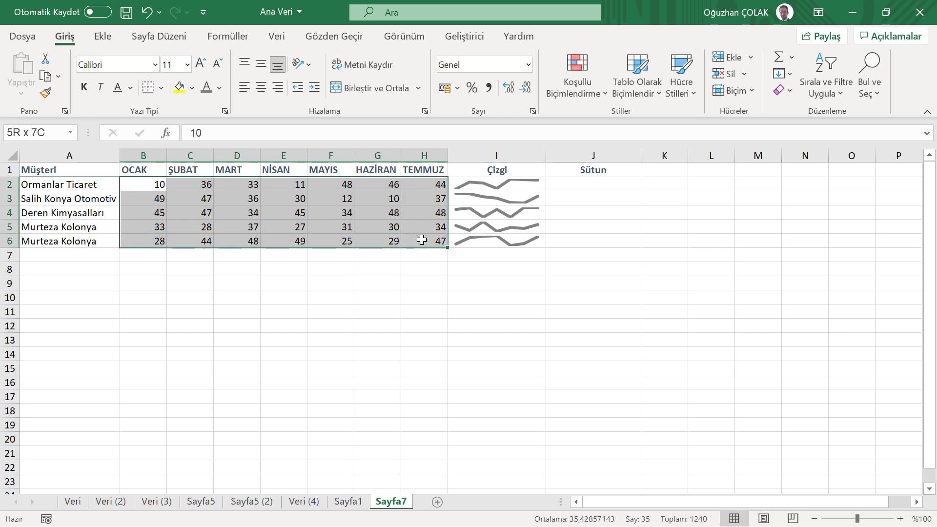
click(101, 39)
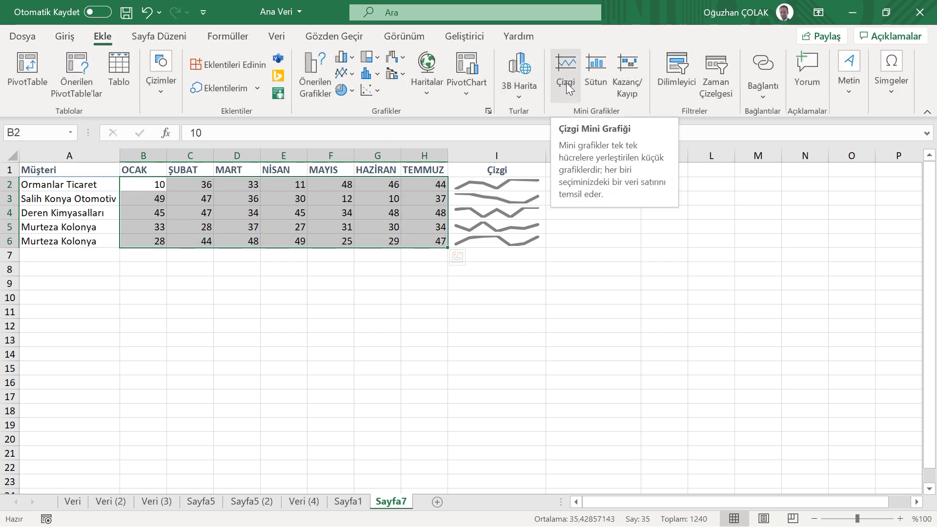
Create column sparklines in J2:J6 from the selected monthly values and widen column J
click(596, 78)
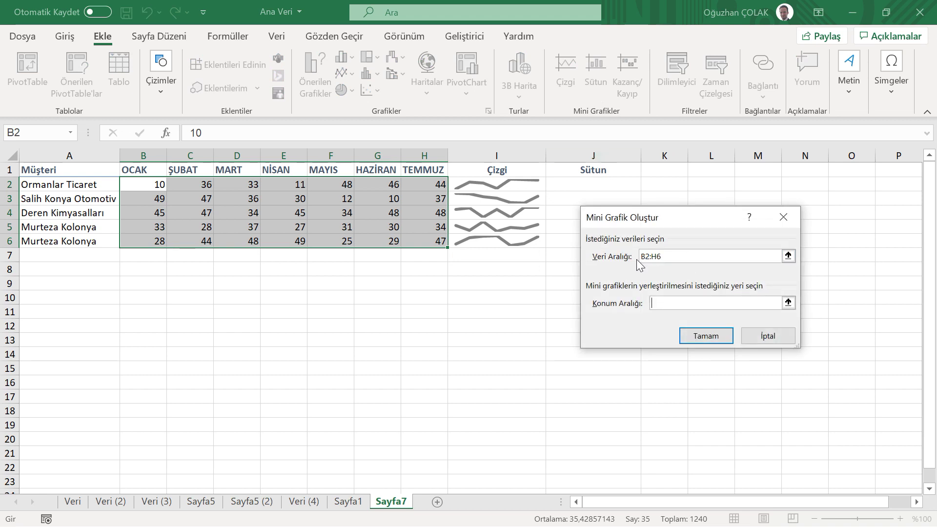
drag(675, 215, 756, 193)
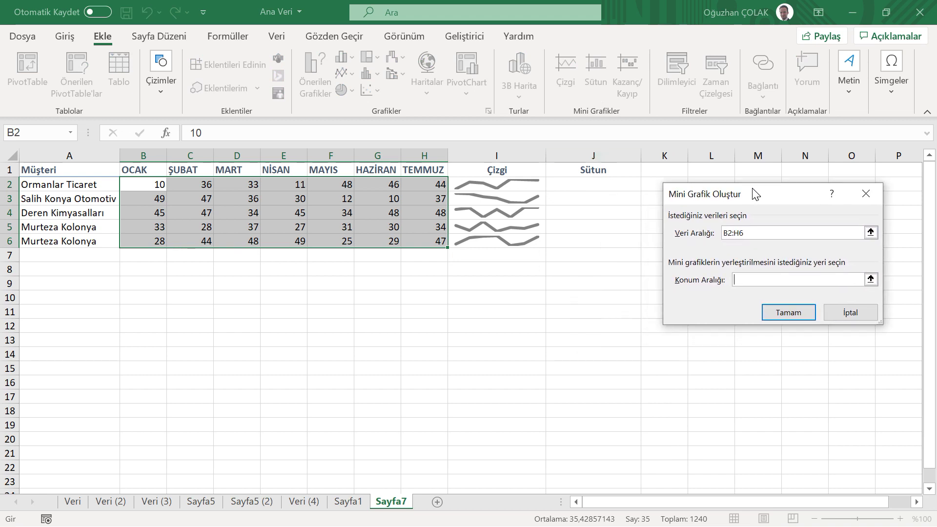
drag(604, 184, 610, 240)
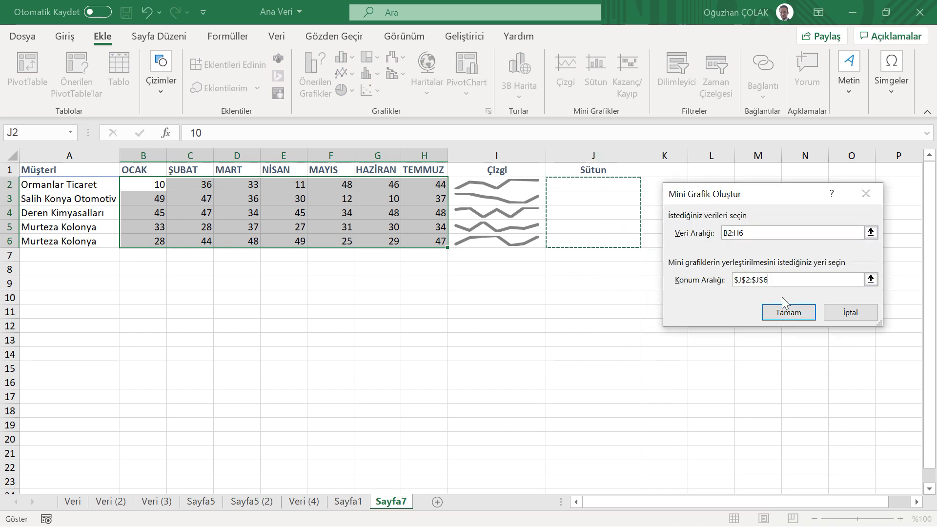
click(784, 312)
drag(641, 156, 652, 157)
click(605, 285)
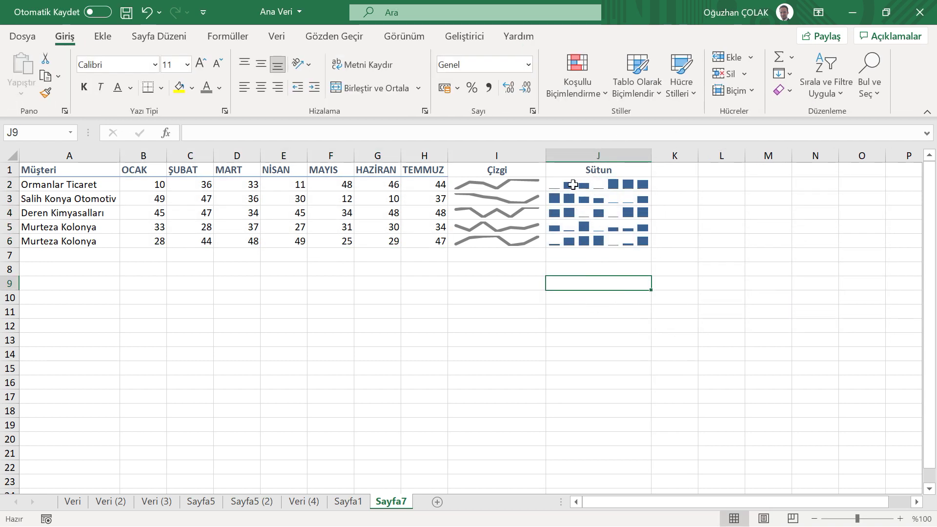
Recolour the J2:J6 column sparklines green
drag(553, 183, 623, 238)
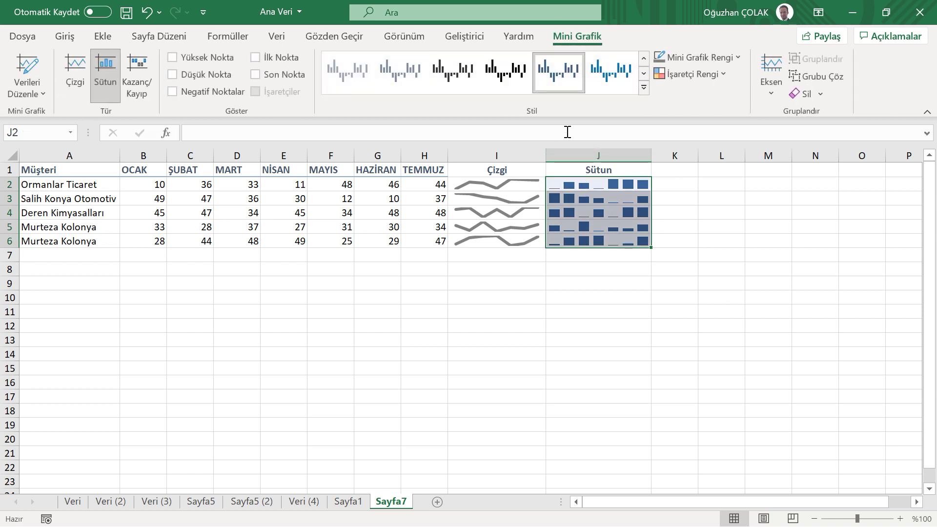
click(736, 57)
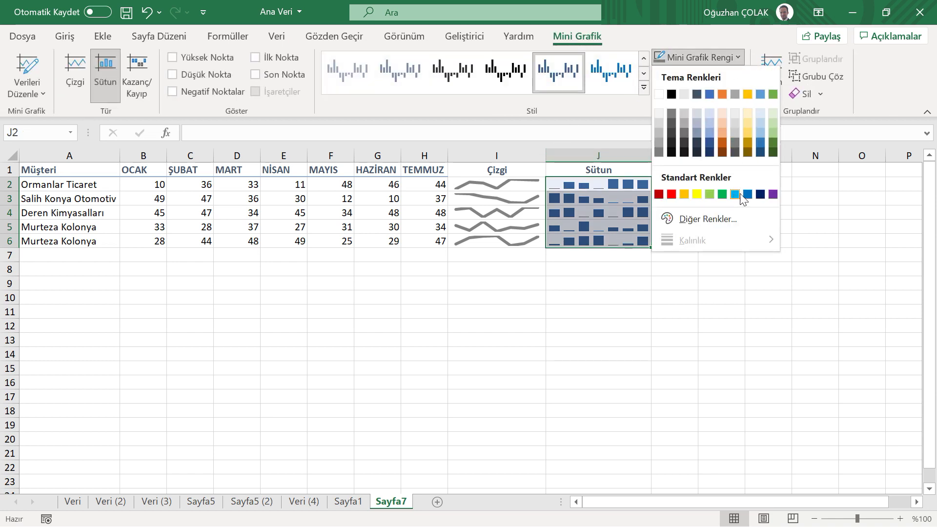
click(709, 195)
click(607, 299)
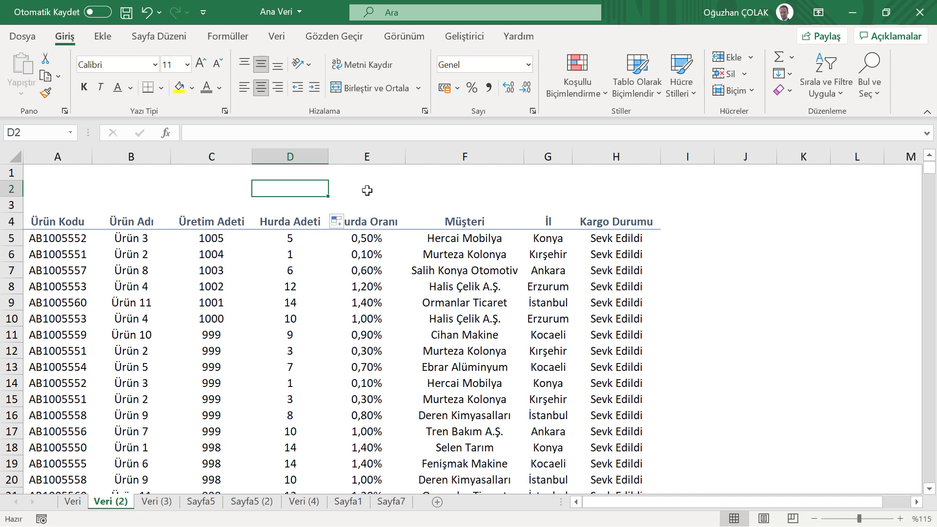
Jump to cell K78 using the Go To box
key(ctrl+alt+g)
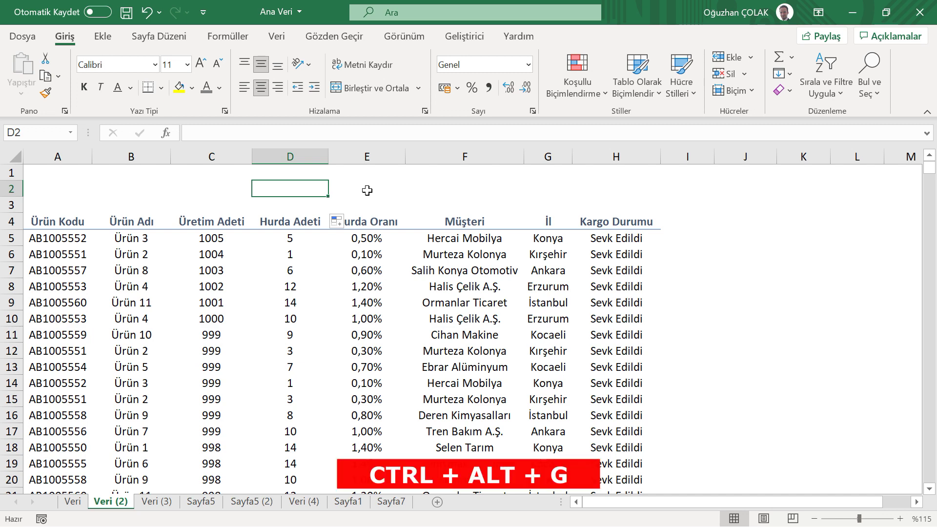
key(ctrl+alt+g)
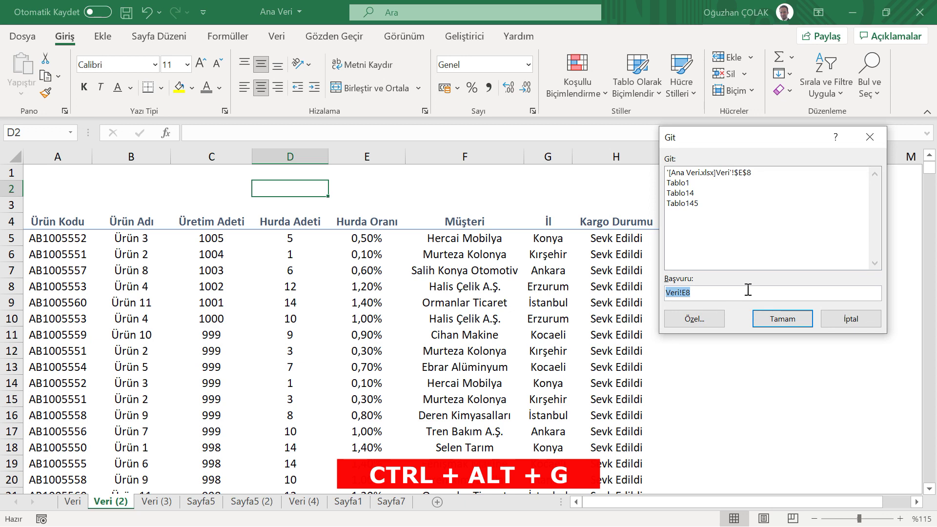
drag(723, 140, 531, 113)
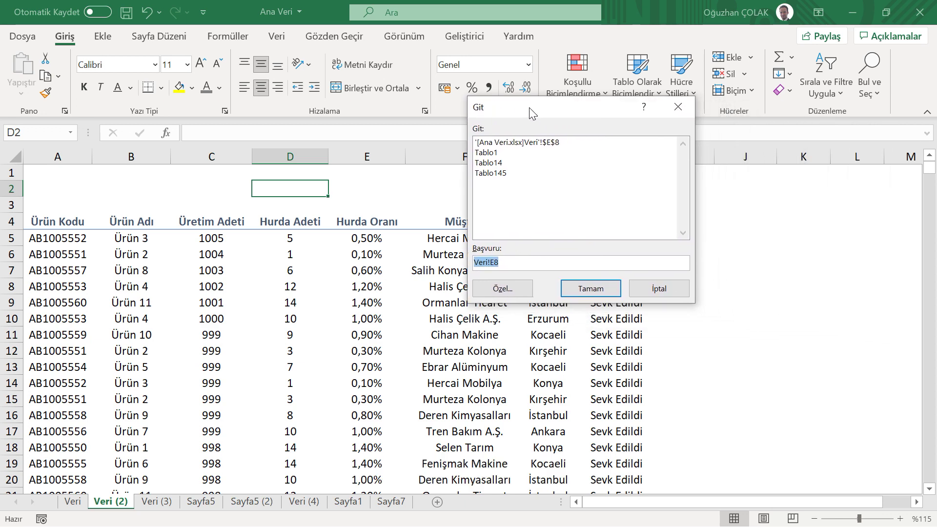
text(K78)
key(Return)
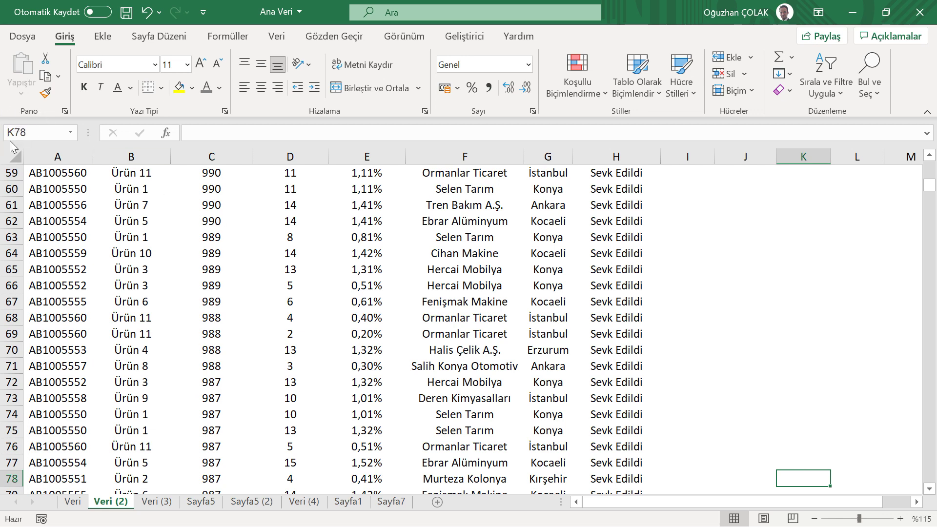
Jump to cell L95 by entering its address in the Name Box
click(38, 132)
text(L95)
key(Return)
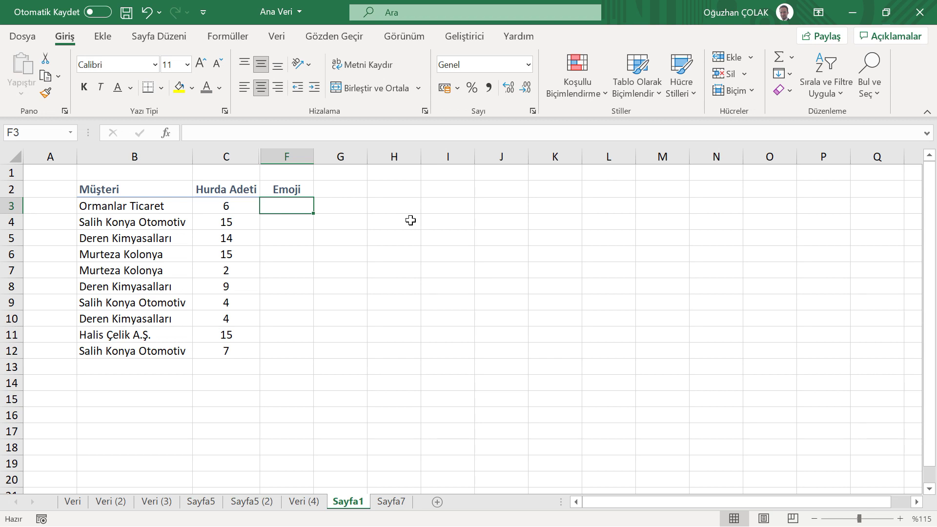
Start =EĞER(C3>10;"👍" in F3, with a thumbs-up emoji as the true result
text(=e)
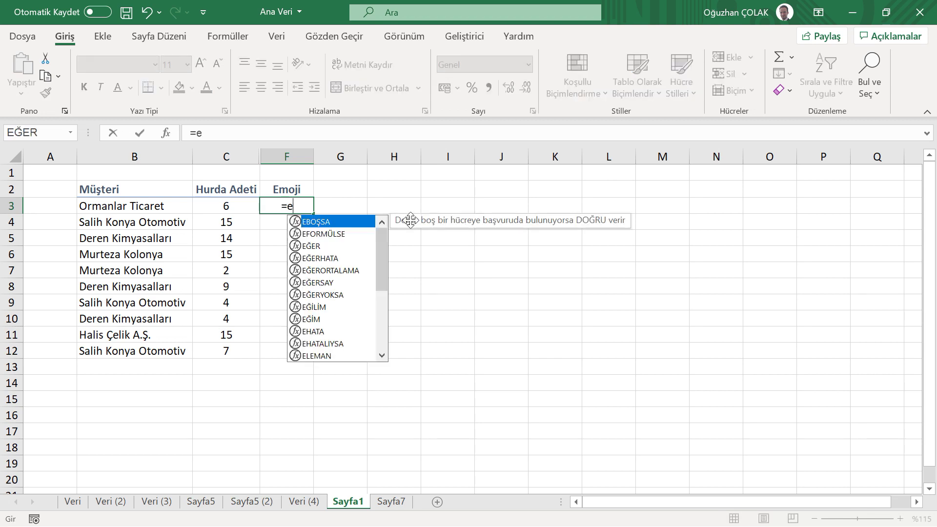
text(ğer)
key(Tab)
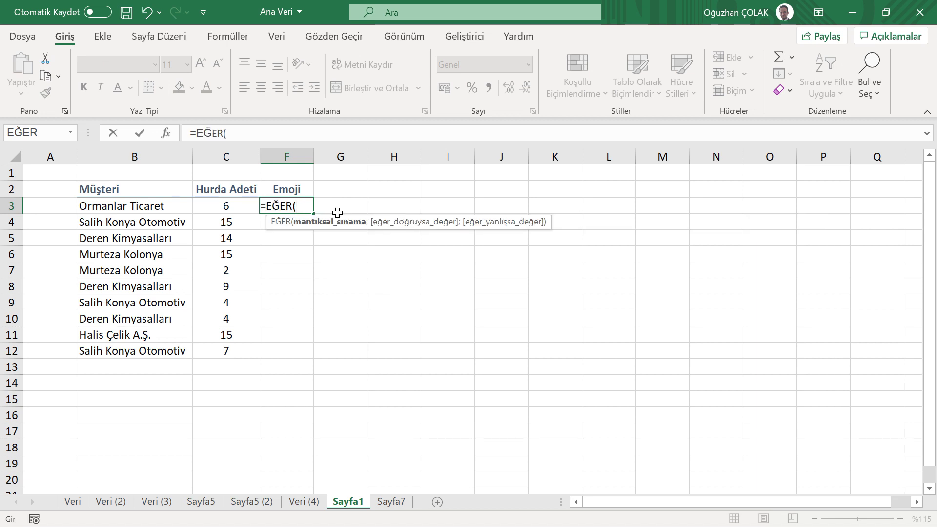
click(239, 206)
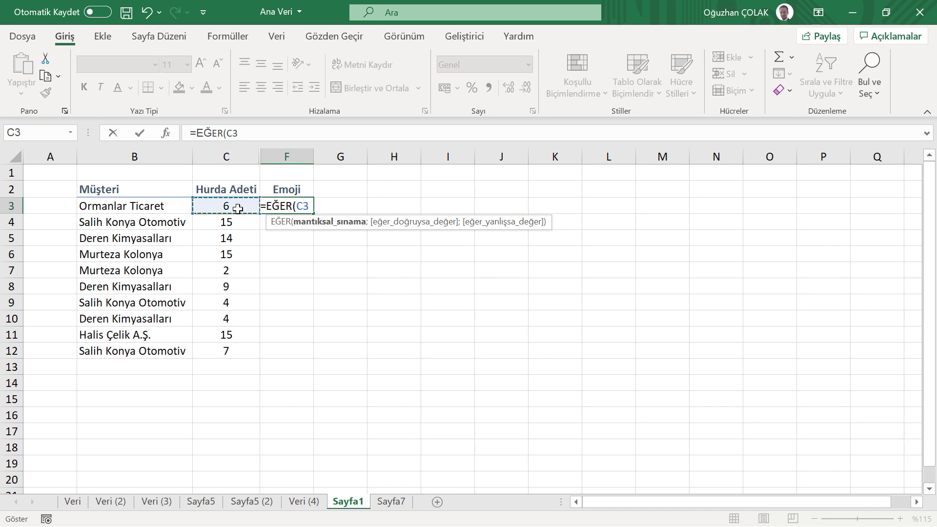
text(>10;)
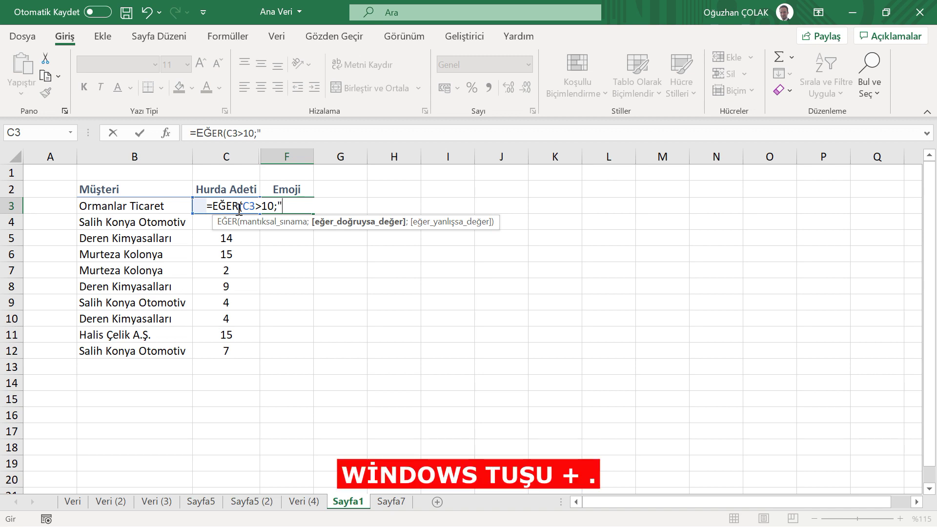
key(super+period)
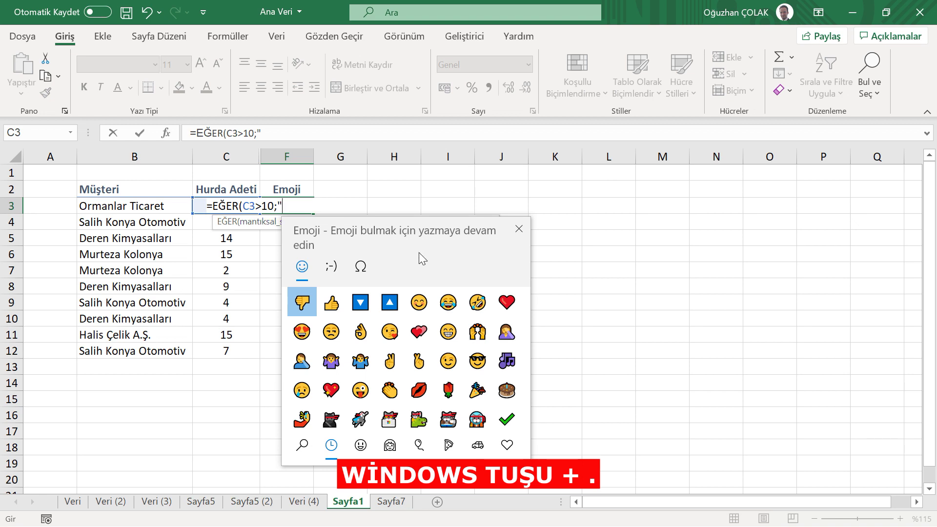
click(333, 305)
text(")
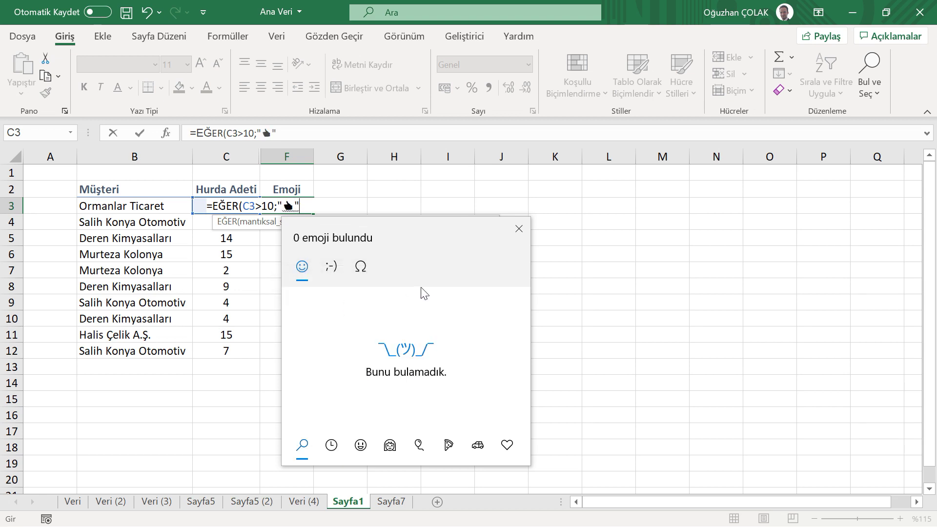
click(515, 231)
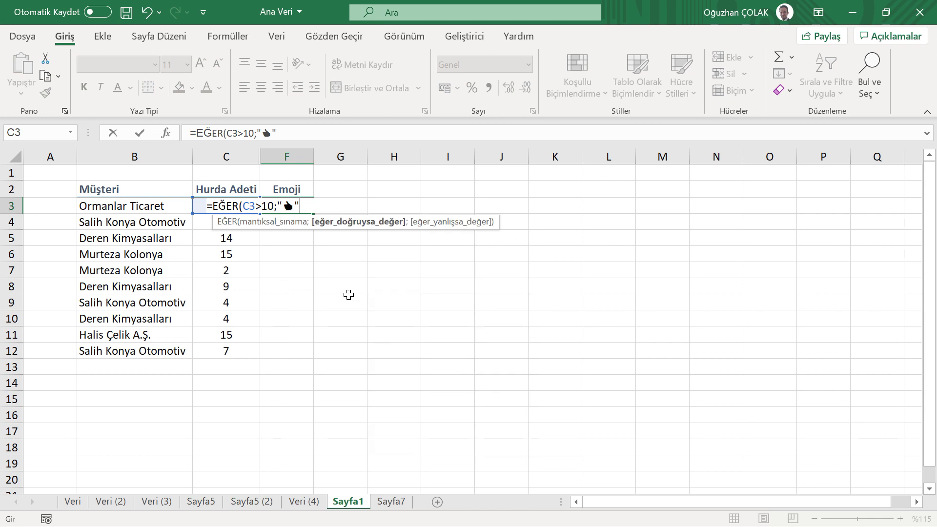
Add a thumbs-down emoji as the false result and commit the formula in F3
text(;)
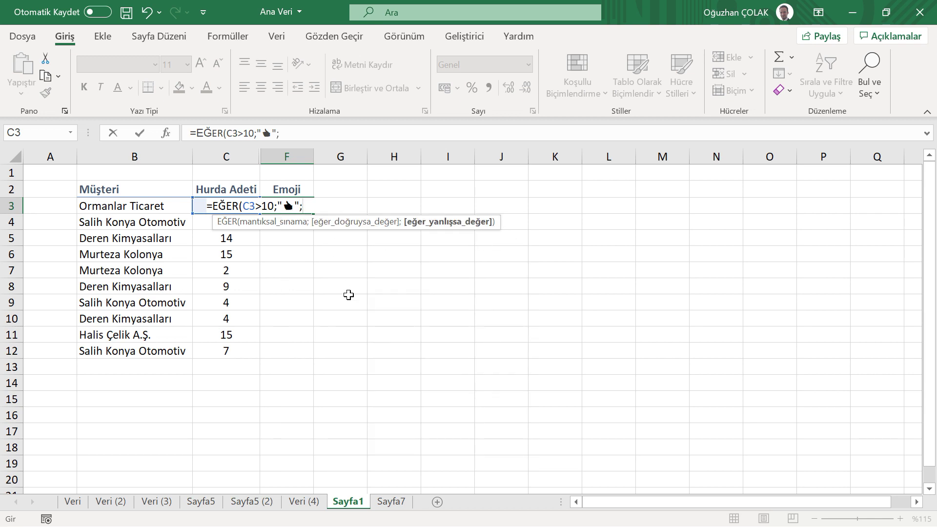
text(")
key(super+period)
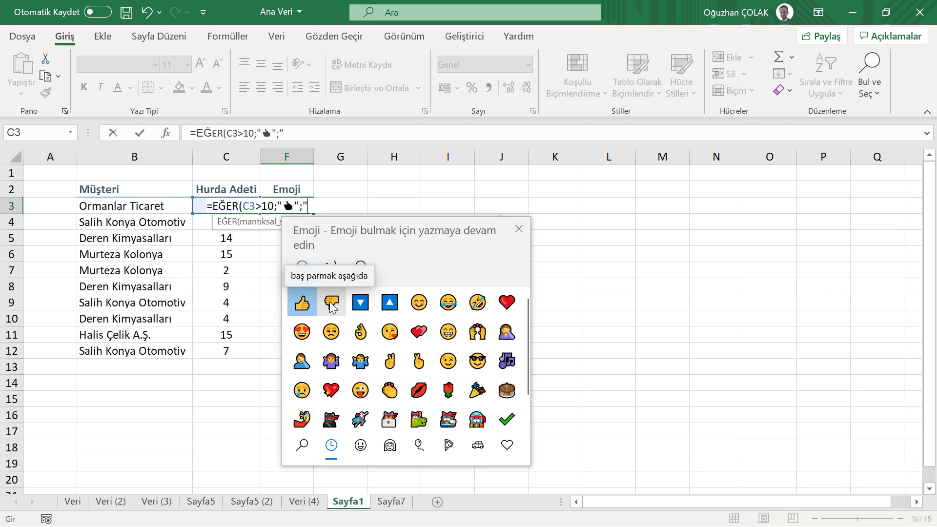
click(331, 305)
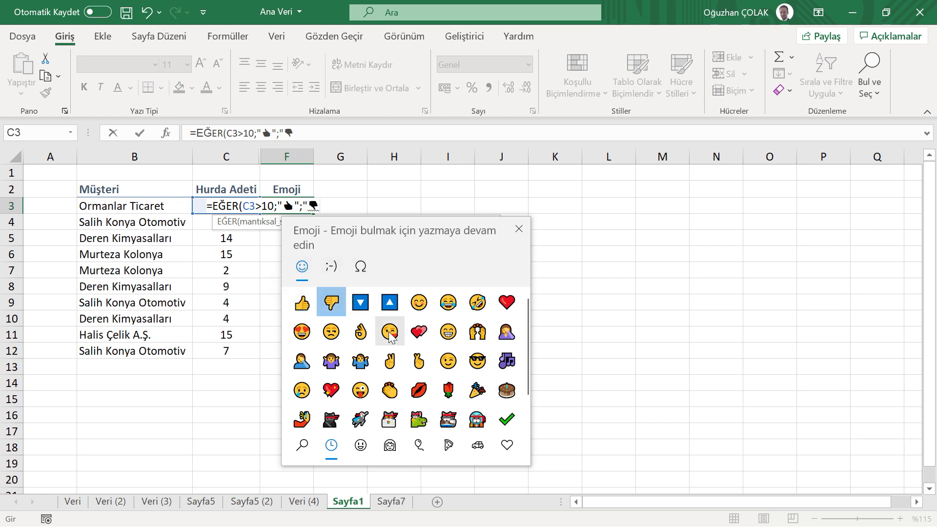
text(")
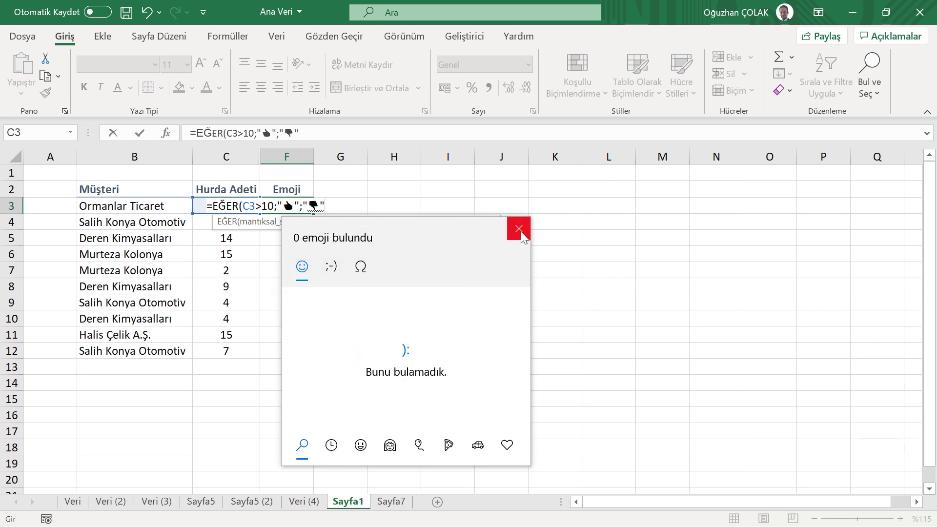
click(520, 231)
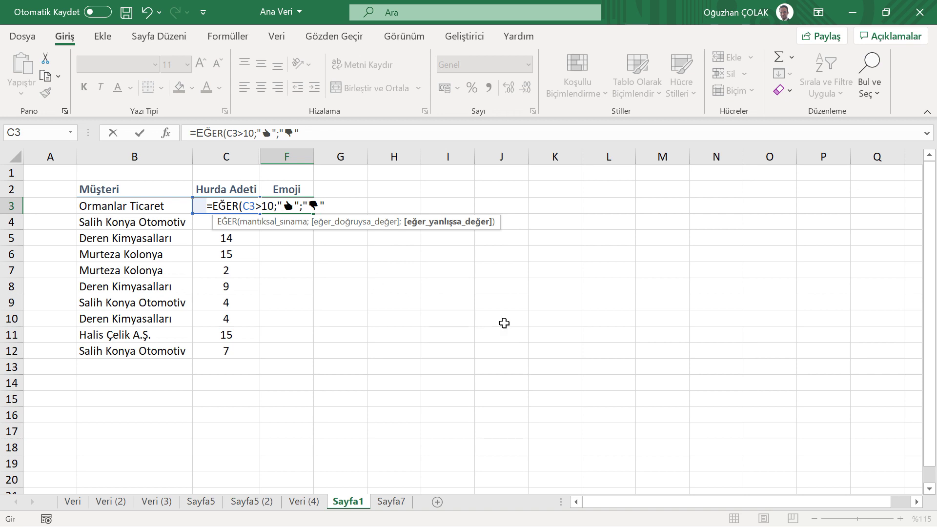
key(Return)
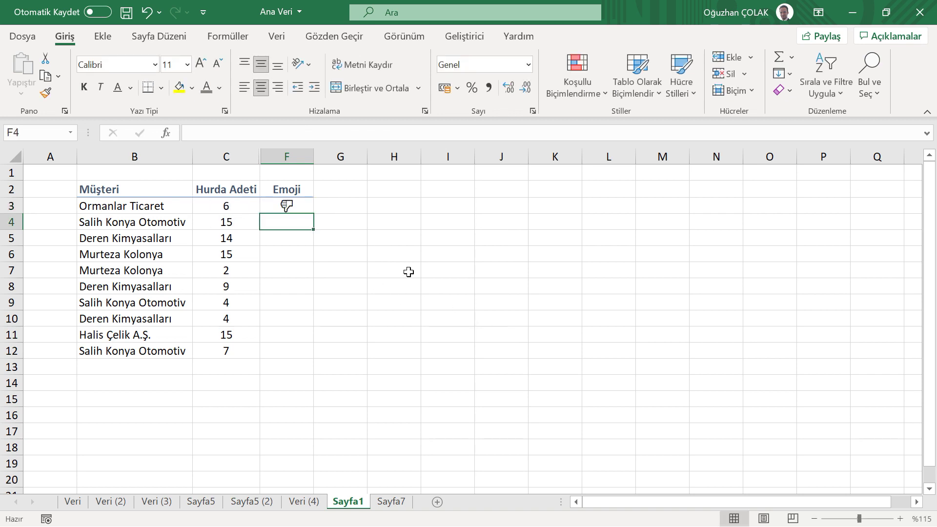
click(296, 204)
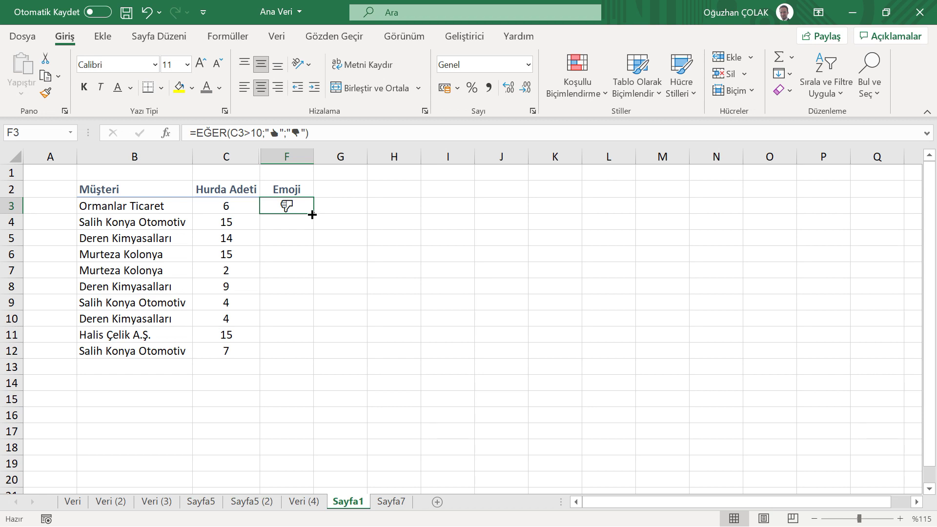
Fill the F3 emoji formula down to F12 and check the copied cells F4:F6
drag(313, 214, 302, 352)
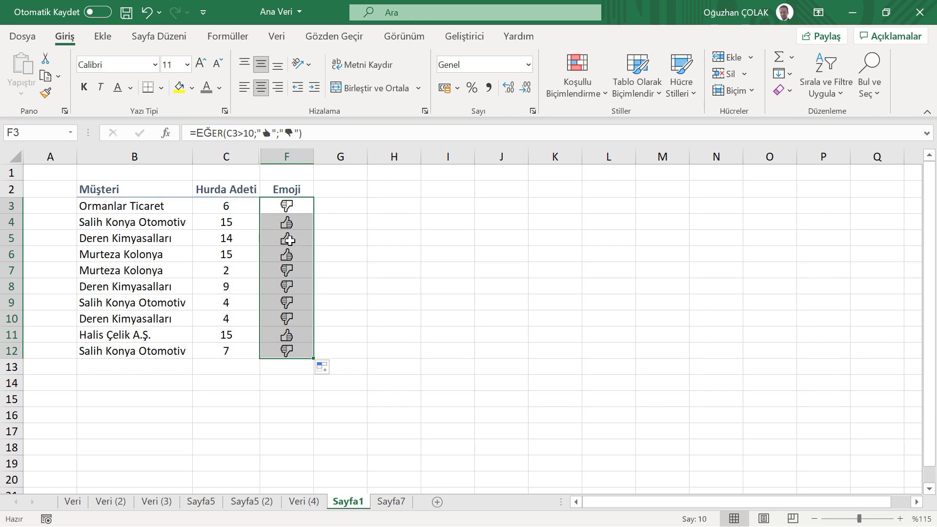
drag(288, 251, 287, 222)
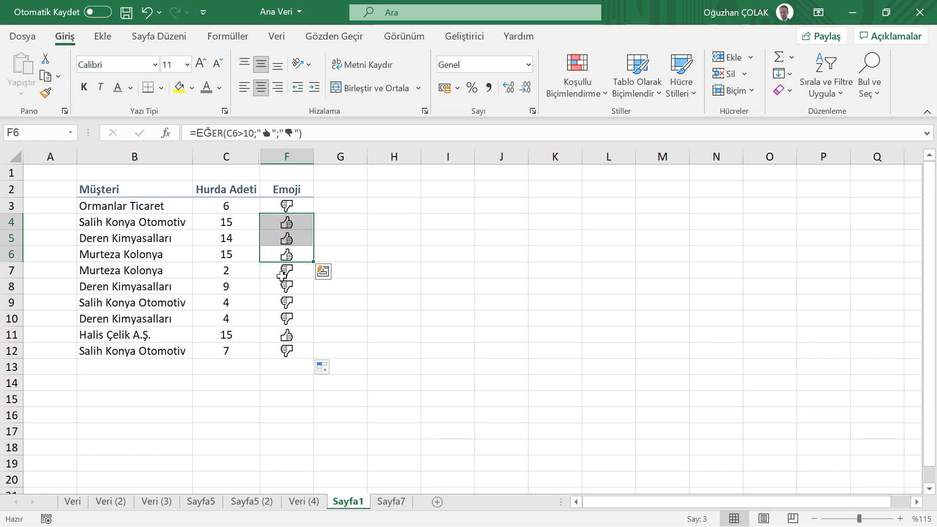
click(331, 306)
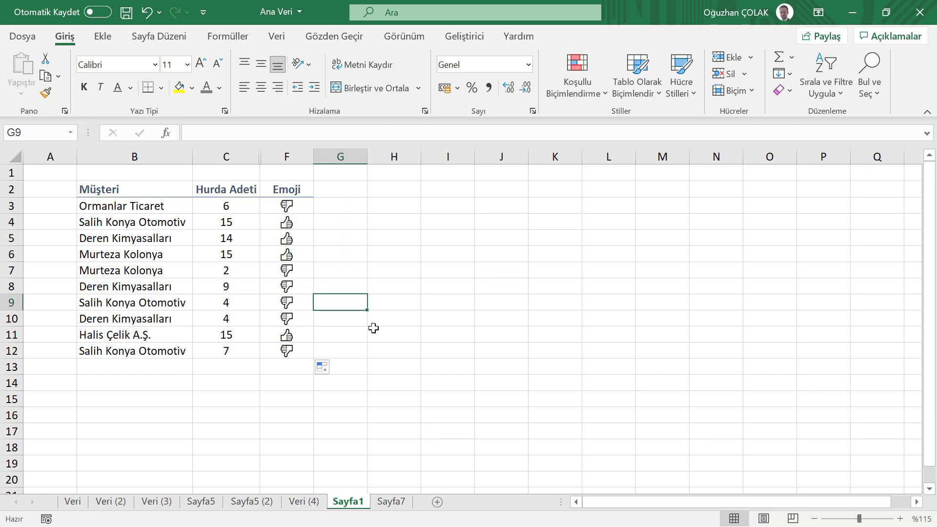